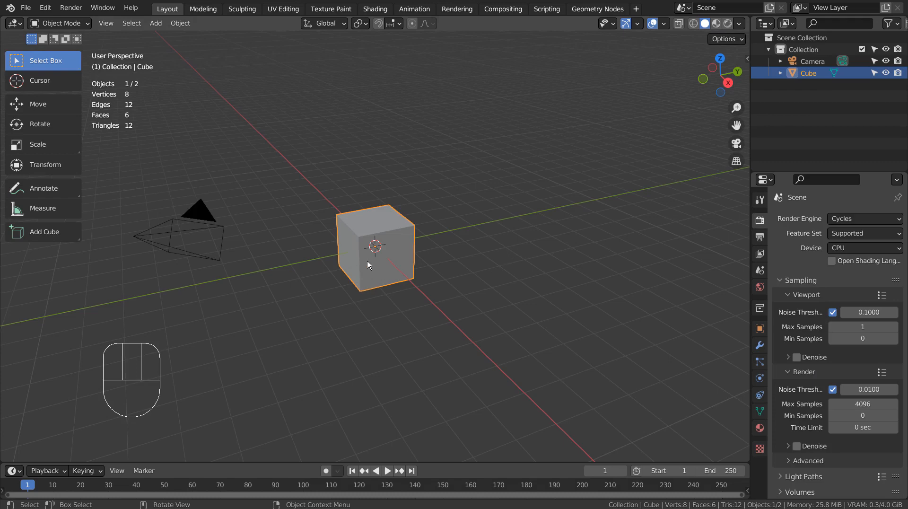
- Move the default cube up 1 m along the Z axis
key(g)
key(z)
key(1)
key(KP_Enter)
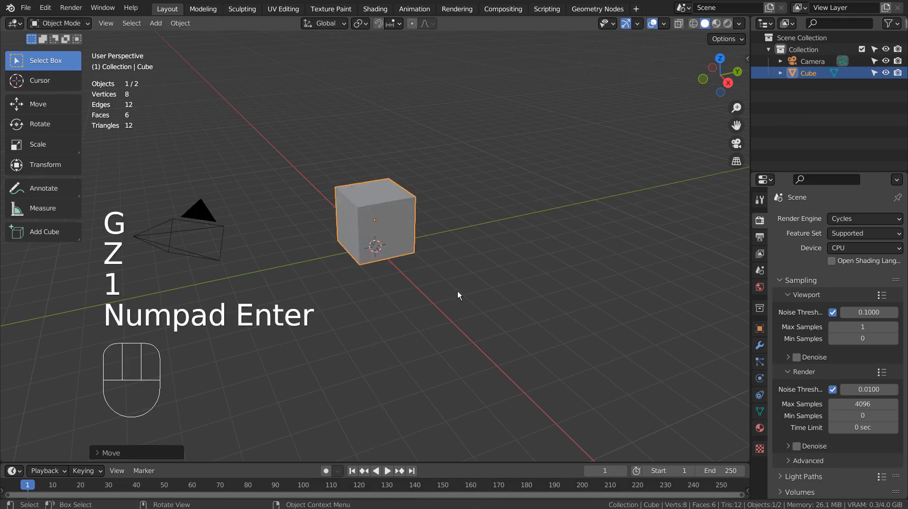
- Add a mesh plane under the cube and scale it up about 18.7 times as a floor
middle_drag(457, 291, 503, 206)
key(shift+a)
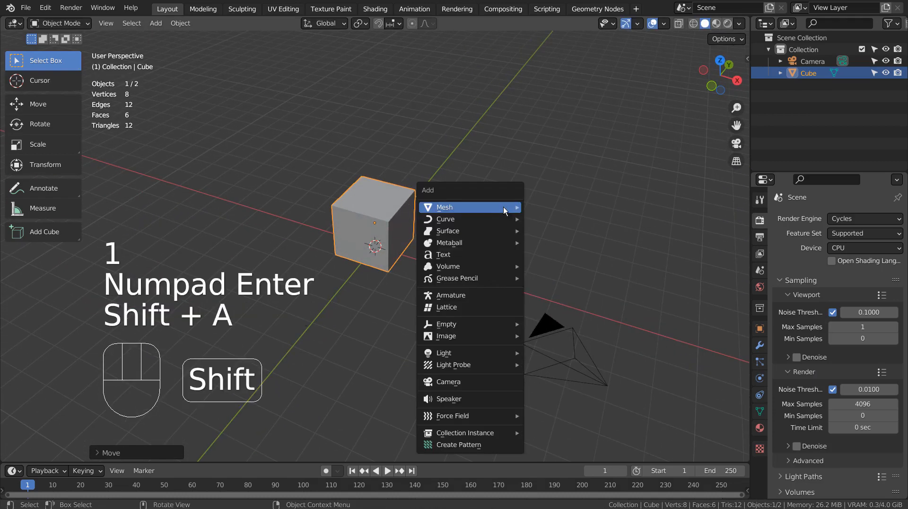
mouse_move(503, 206)
click(540, 206)
key(s)
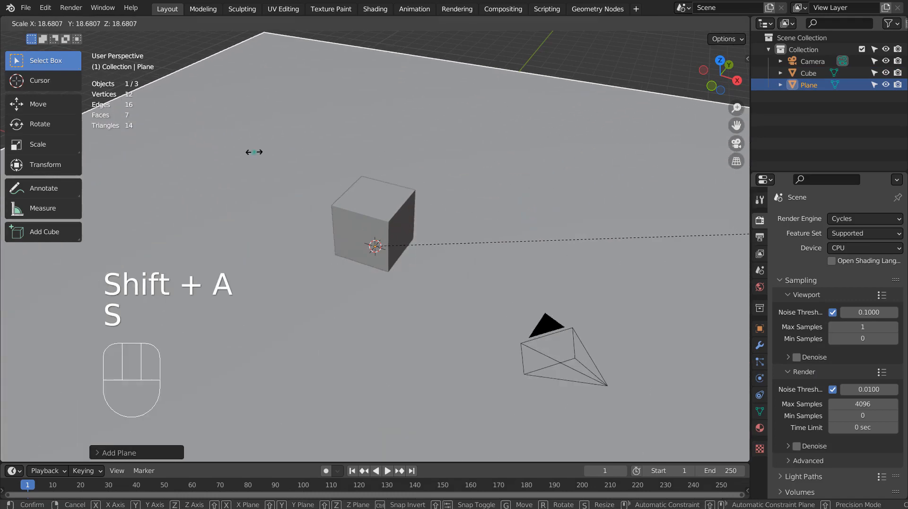
click(253, 151)
- Reset the camera's location to 0 m and its rotation to 0° on the X, Y and Z axes
middle_drag(498, 323, 534, 300)
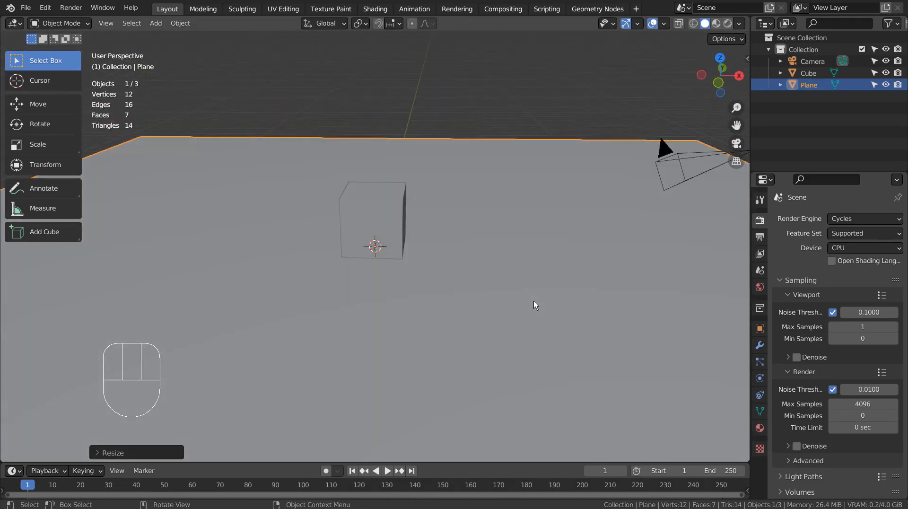
click(691, 155)
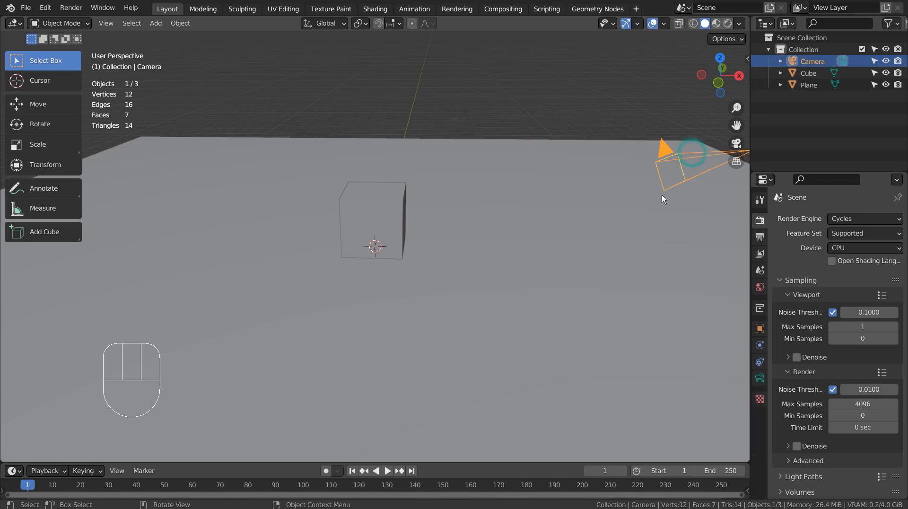
key(n)
click(675, 84)
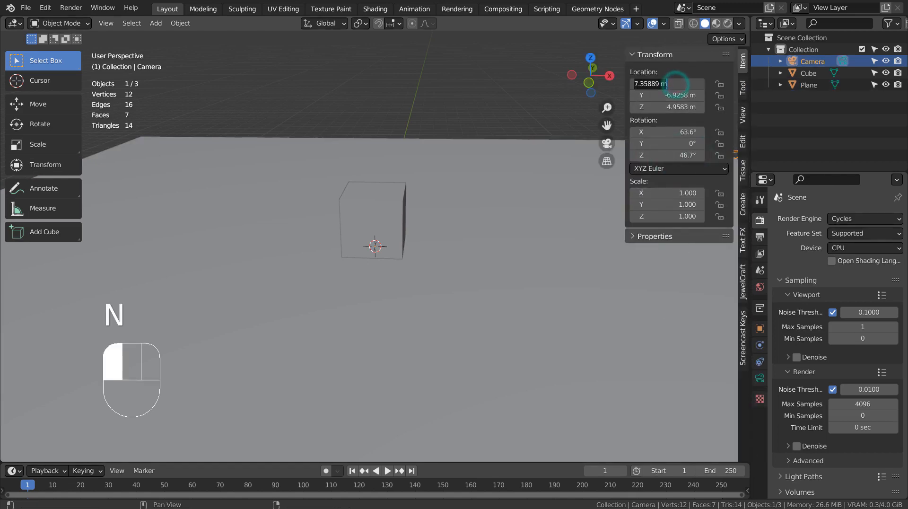
text(0)
key(Tab)
text(0)
key(Tab)
text(0)
key(Tab)
text(0)
key(Tab)
key(Return)
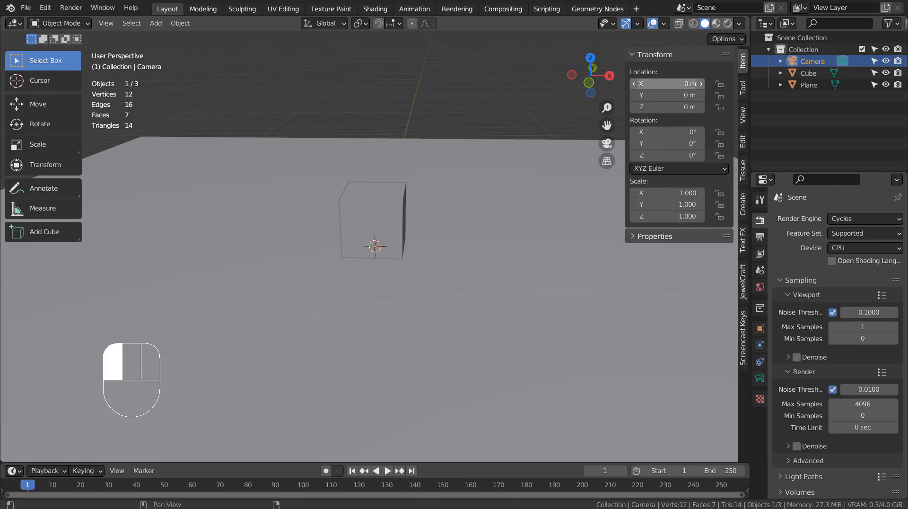
- Show the scene in wireframe and add Copy Location, Track To and Copy Rotation constraints to the camera
middle_drag(593, 222, 503, 264)
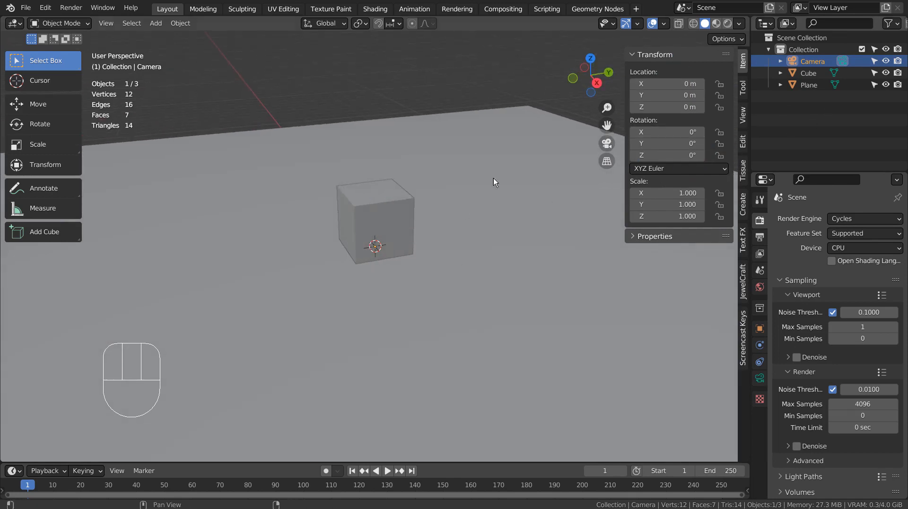
key(shift+z)
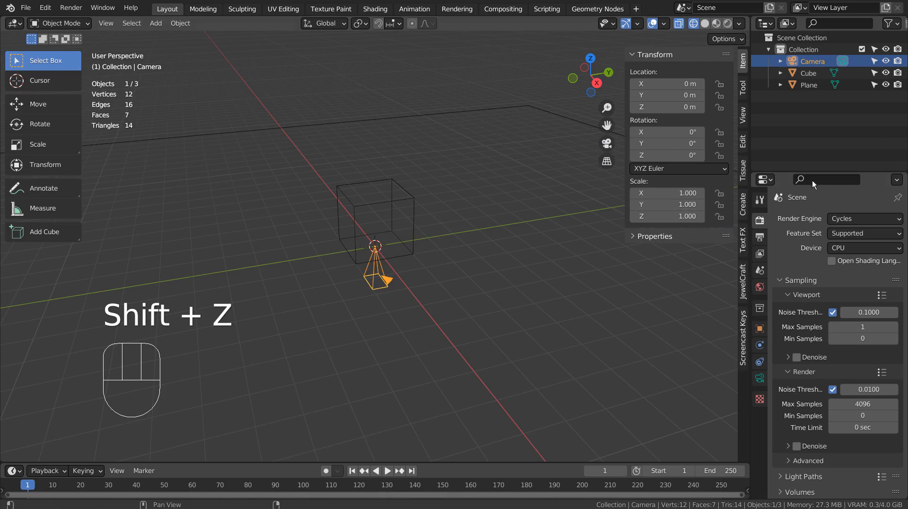
click(760, 344)
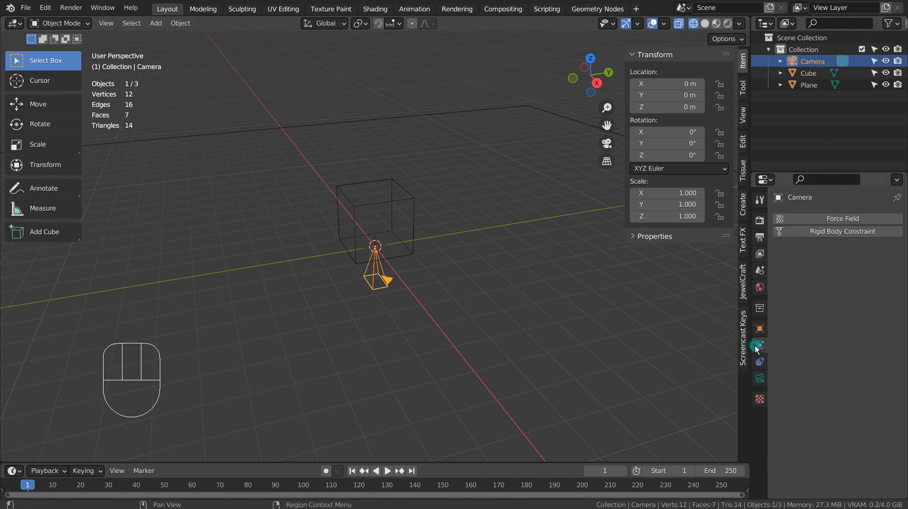
click(759, 361)
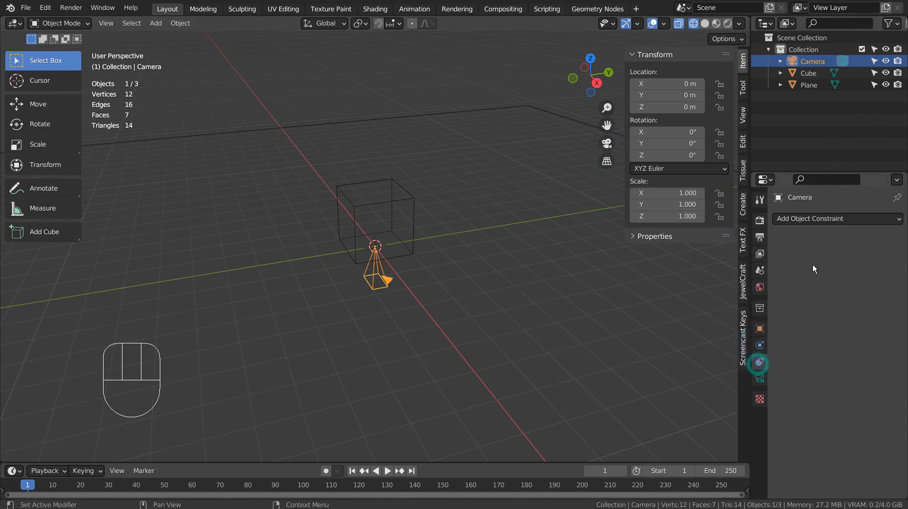
click(821, 220)
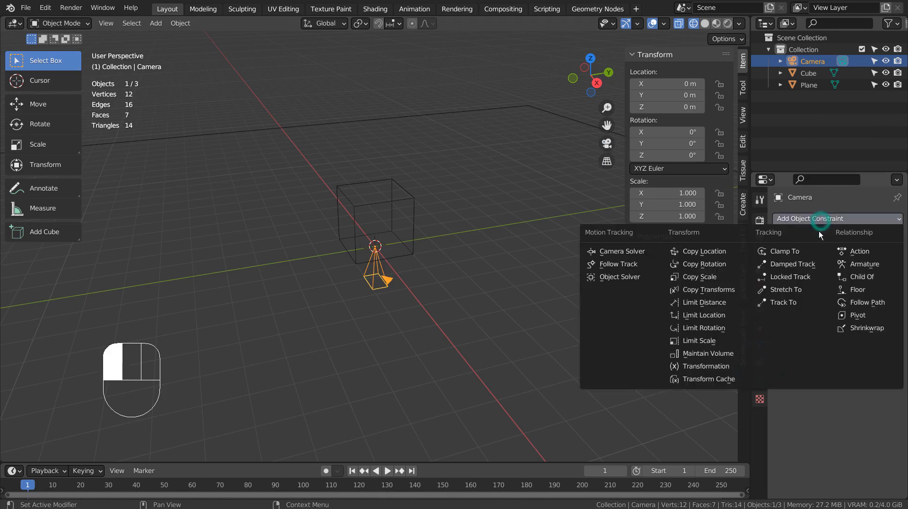
click(722, 249)
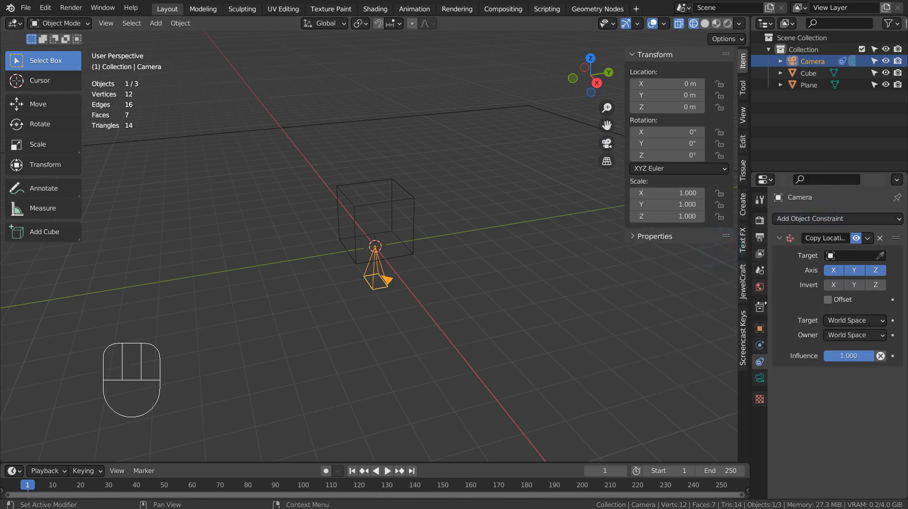
click(811, 219)
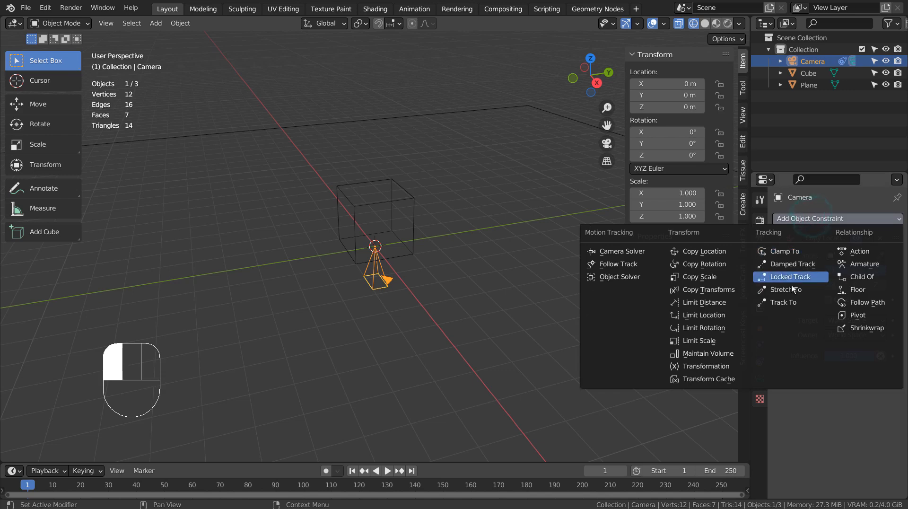
click(795, 301)
click(824, 218)
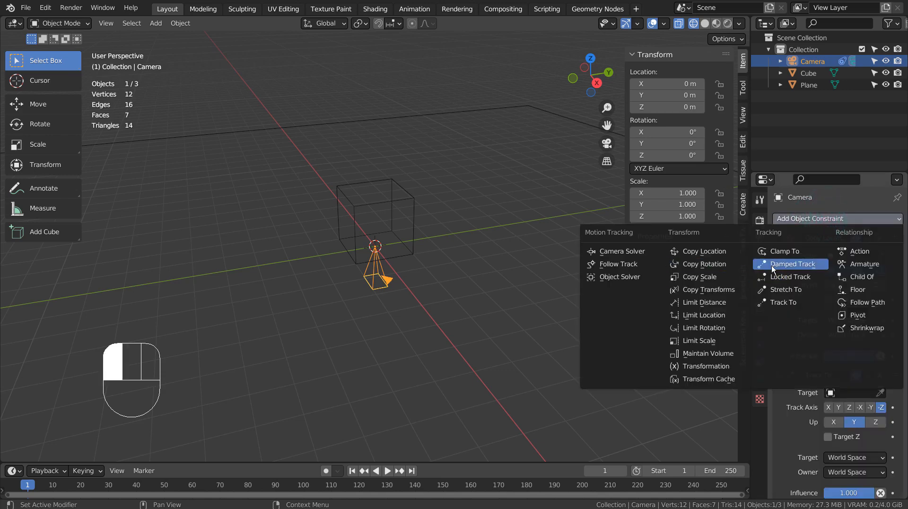
click(719, 263)
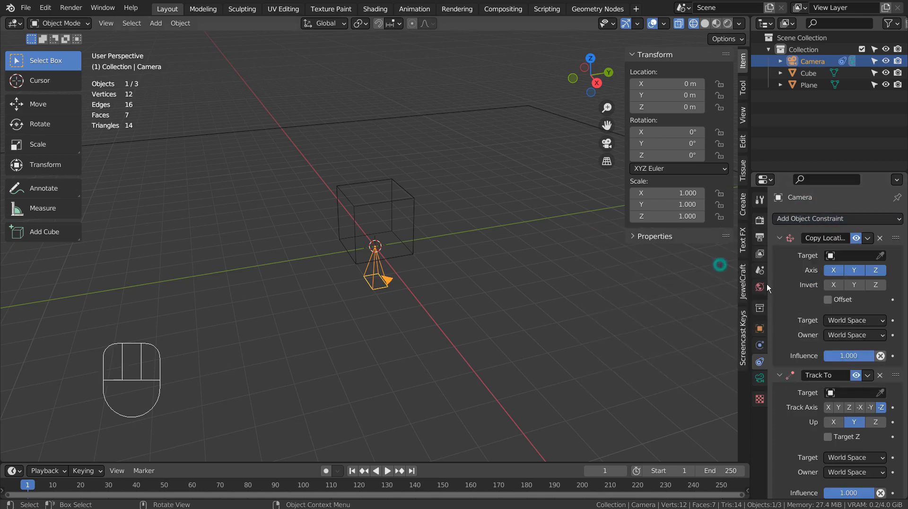
- Set Cube as the target of the camera's Copy Location, Track To and Copy Rotation constraints
click(832, 256)
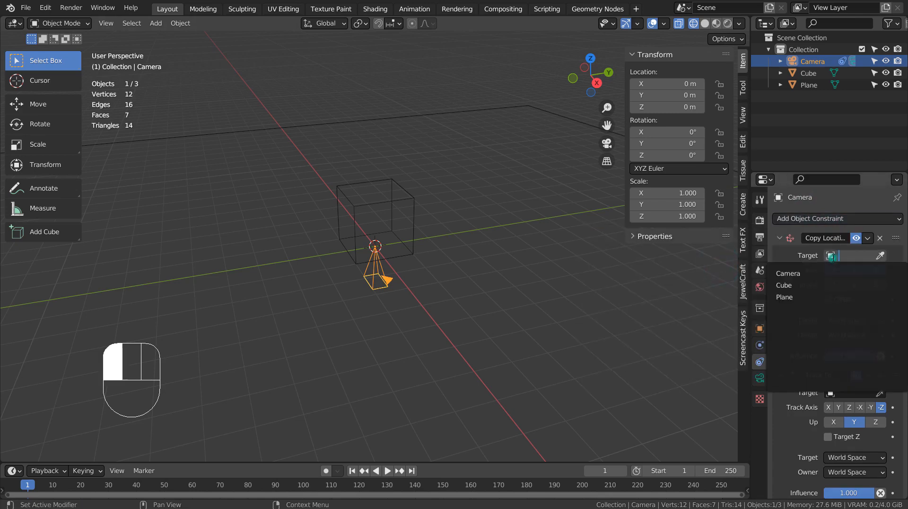
click(810, 285)
scroll(814, 353, down, 6)
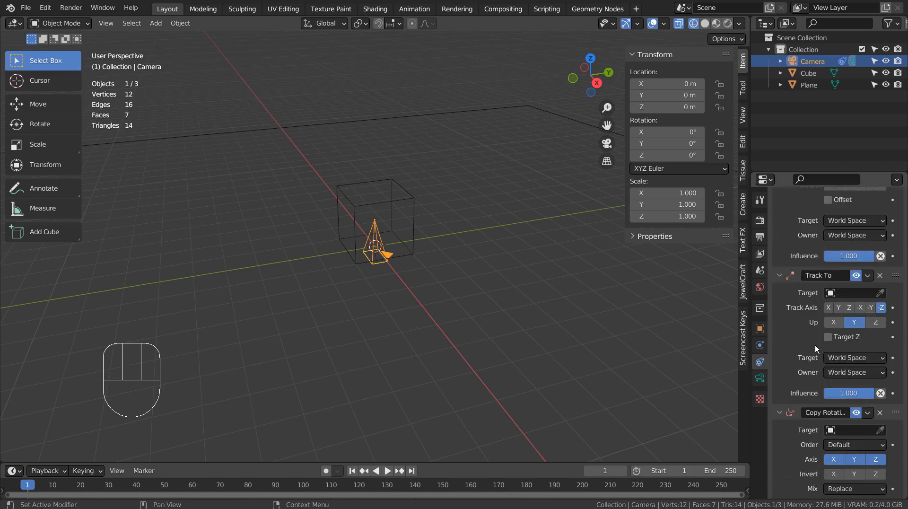
click(832, 256)
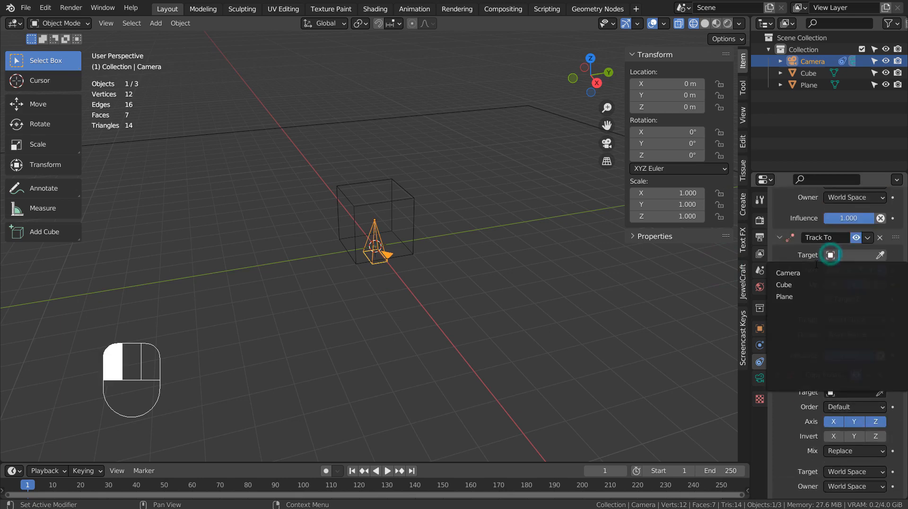
click(812, 285)
scroll(840, 316, down, 2)
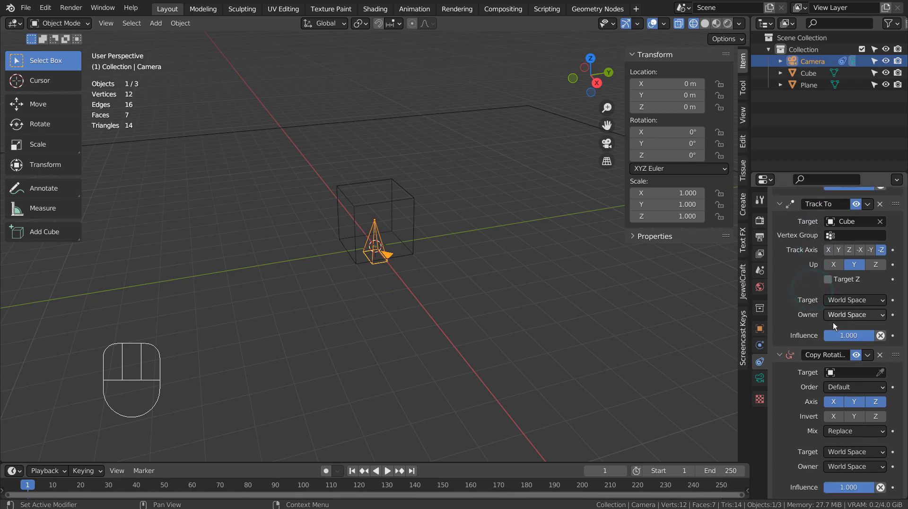
click(830, 372)
click(798, 401)
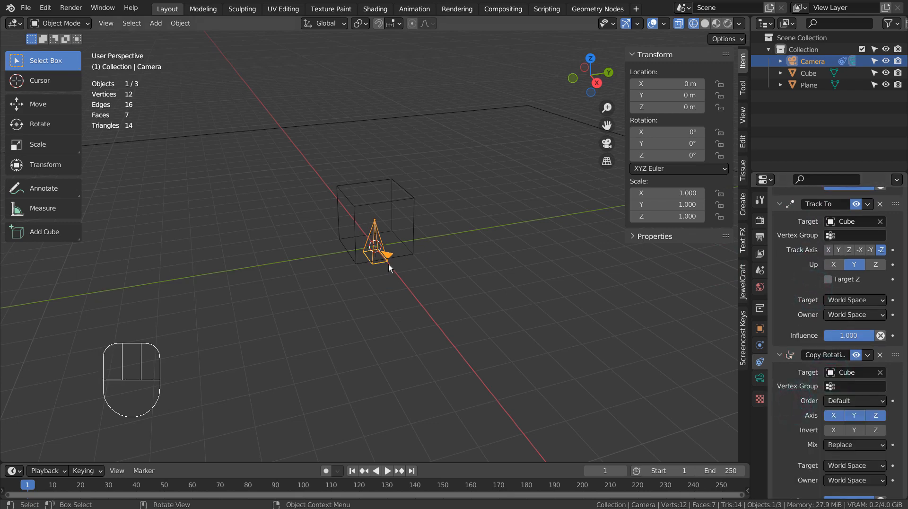
- Try to move the constrained camera about 3.15 m along negative Y, and undo the move
key(g)
key(y)
click(297, 278)
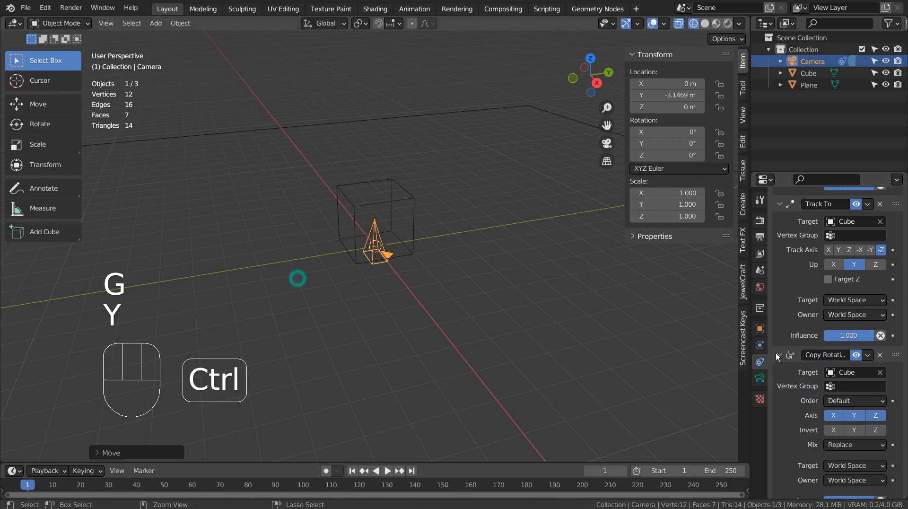
key(ctrl+z)
- Disable the camera's Copy Location constraint and move the camera about 4.77 m along negative Y
scroll(798, 336, up, 5)
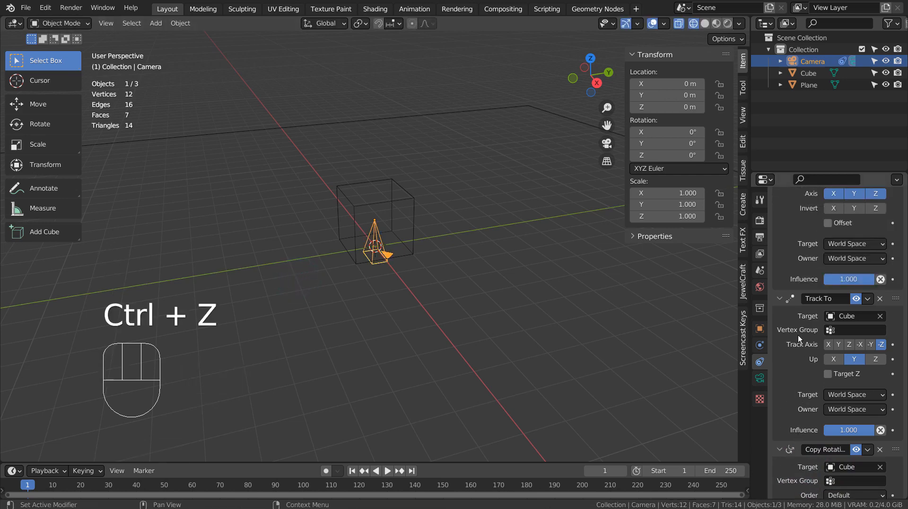
scroll(832, 325, up, 4)
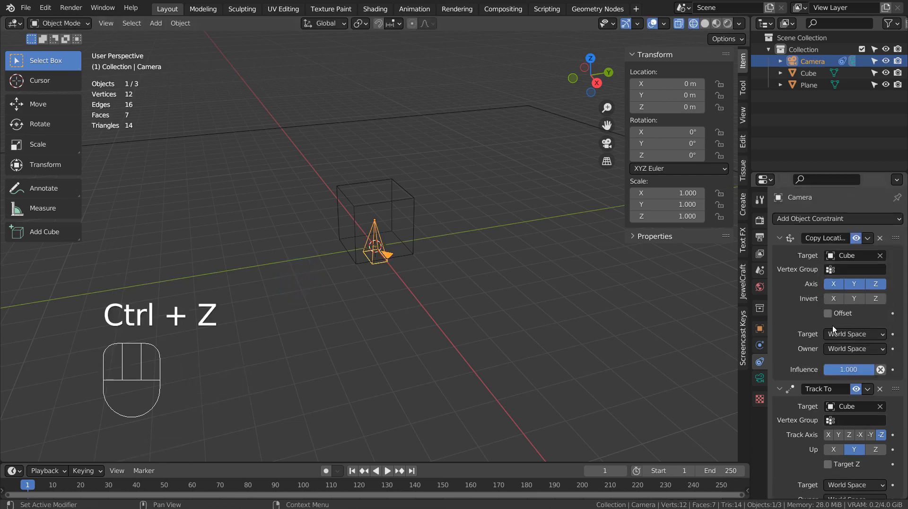
click(856, 238)
key(g)
key(y)
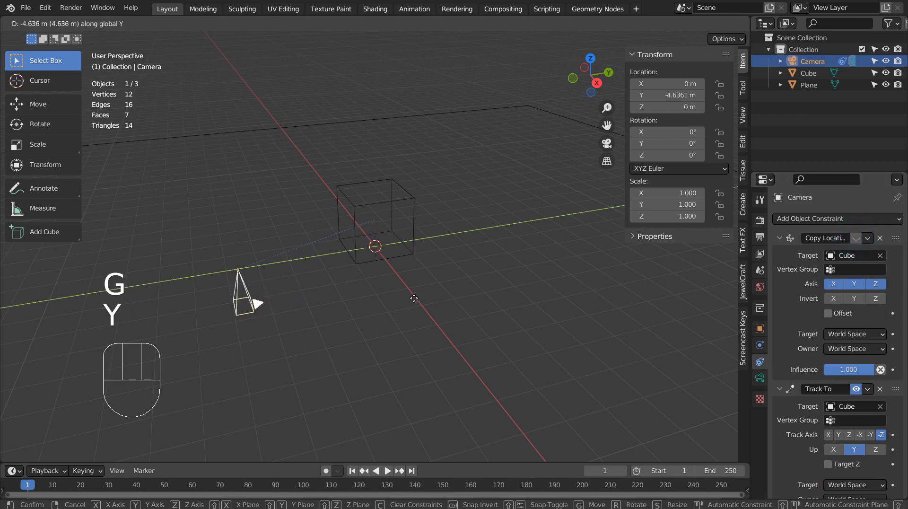
click(411, 298)
- Raise the camera and move it farther from the cube in the right side view, to about Y -9.44 m, Z 1.48 m
key(g)
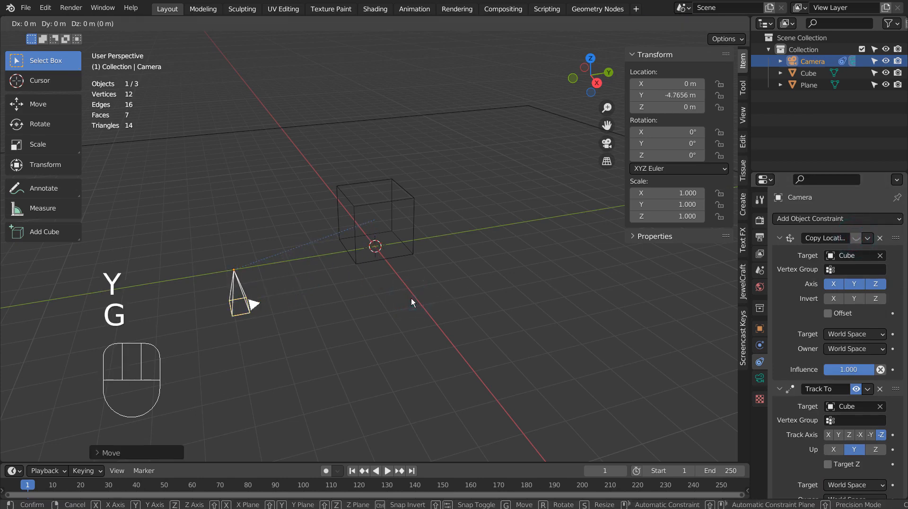
key(z)
click(409, 258)
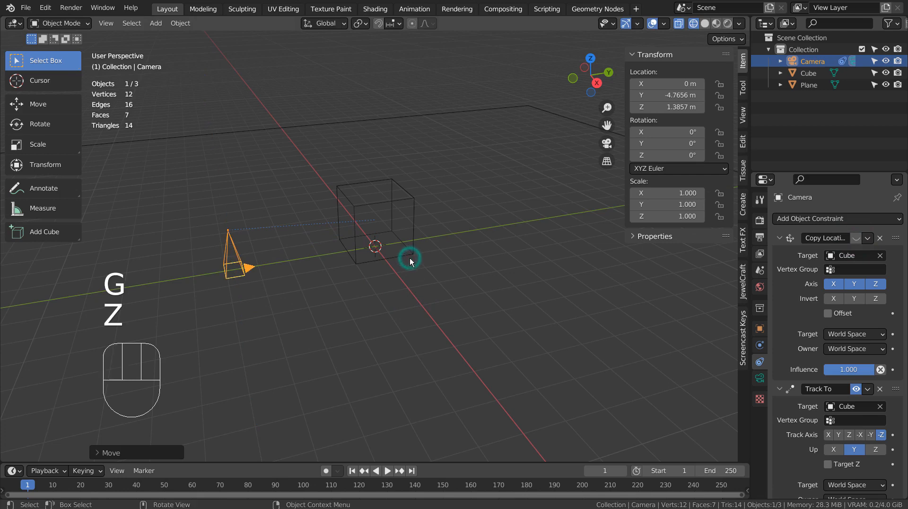
key(KP_1)
key(KP_3)
key(g)
click(305, 257)
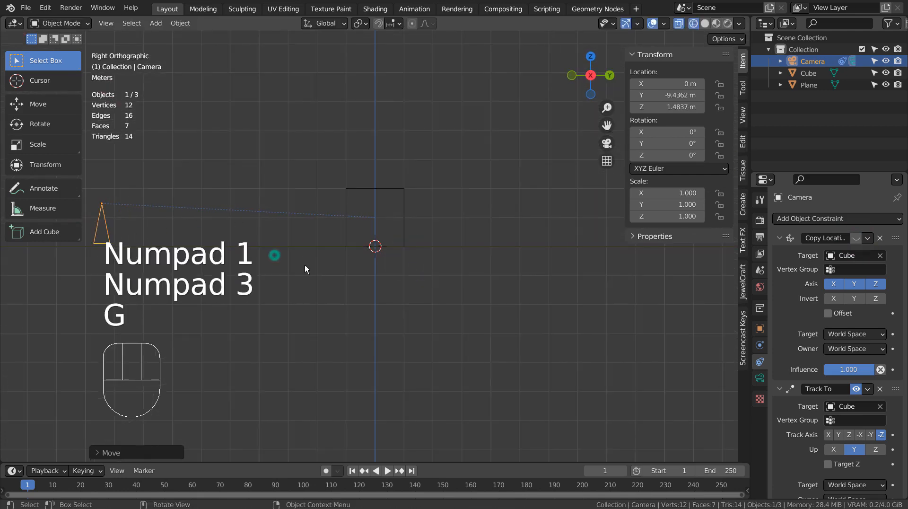
- Rotate the camera to about 34.2° around X and disable its Copy Rotation constraint
key(r)
click(598, 56)
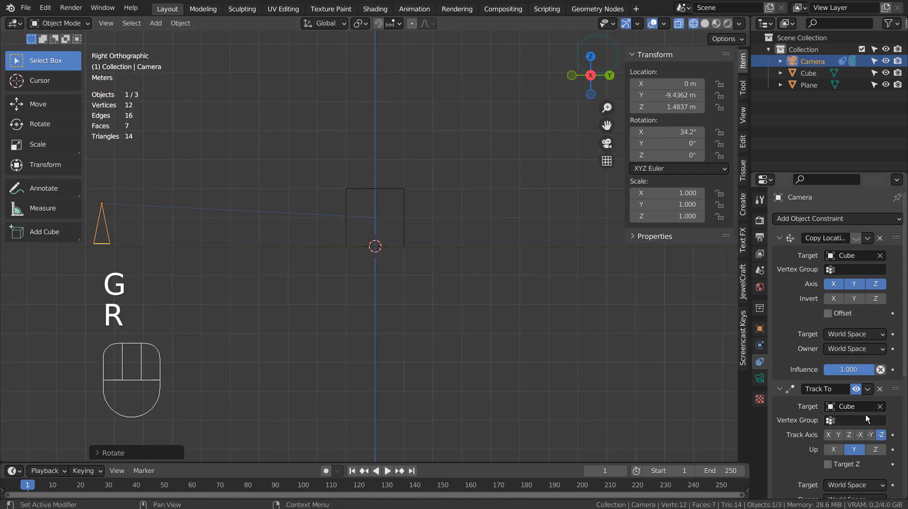
scroll(865, 414, down, 5)
click(855, 426)
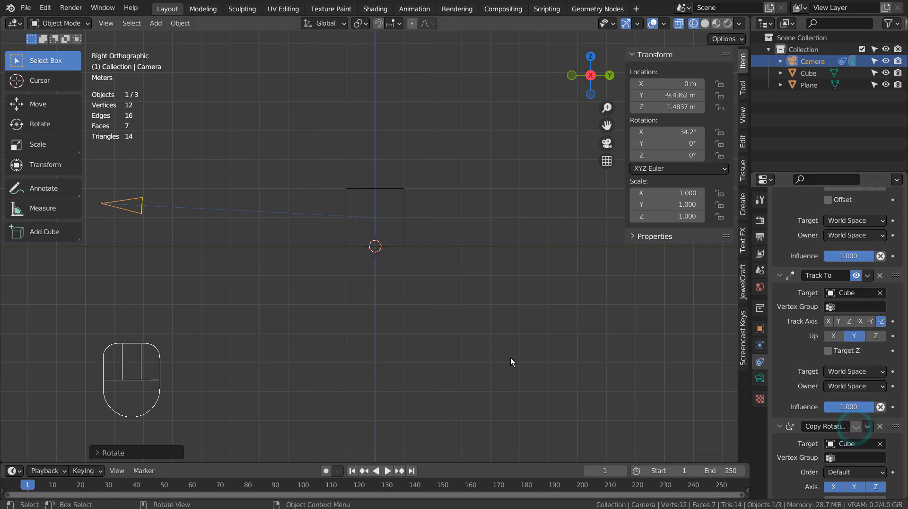
- Disable the camera's Track To constraint and rotate the camera to about 85.9° around X so it faces the cube
key(r)
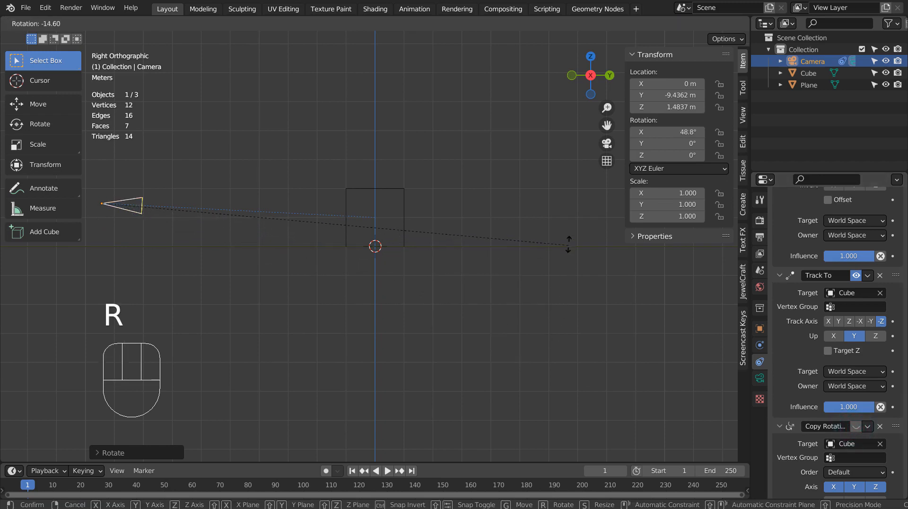
click(566, 226)
click(855, 275)
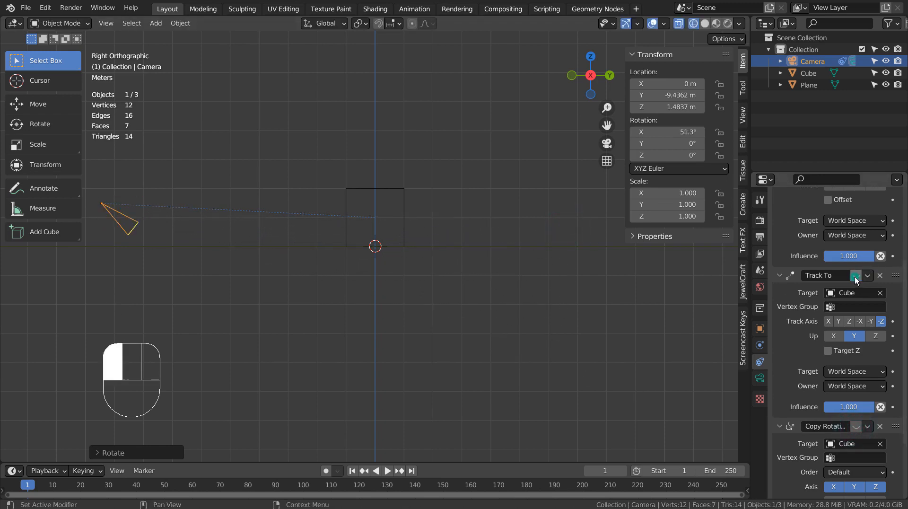
key(r)
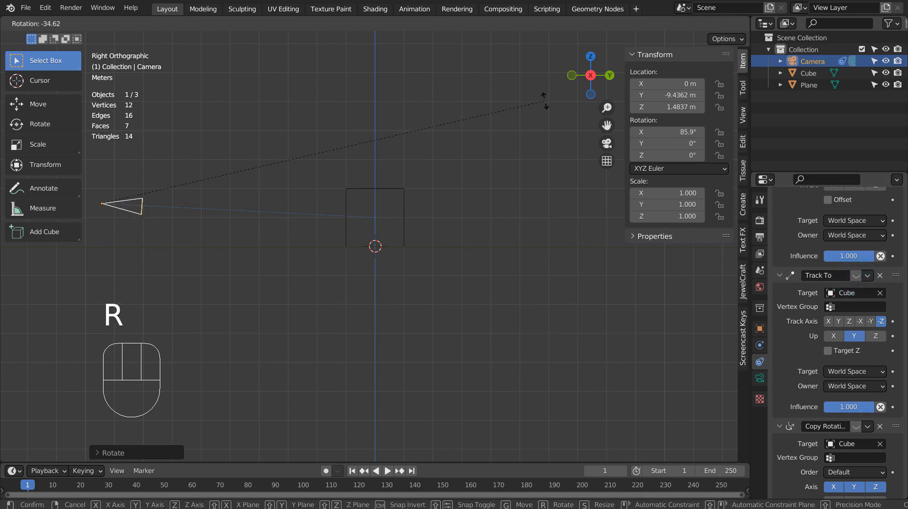
click(544, 101)
- Look through the camera and try to start walk navigation
key(KP_0)
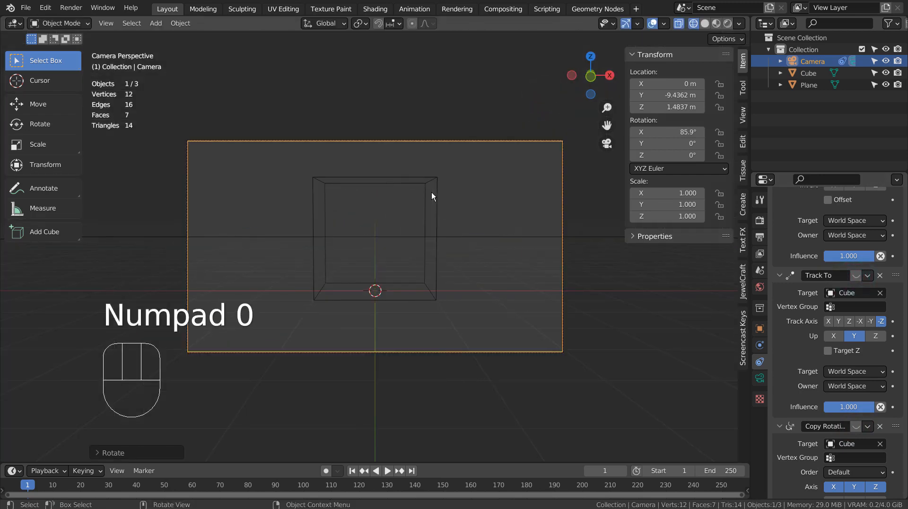
key(shift+grave)
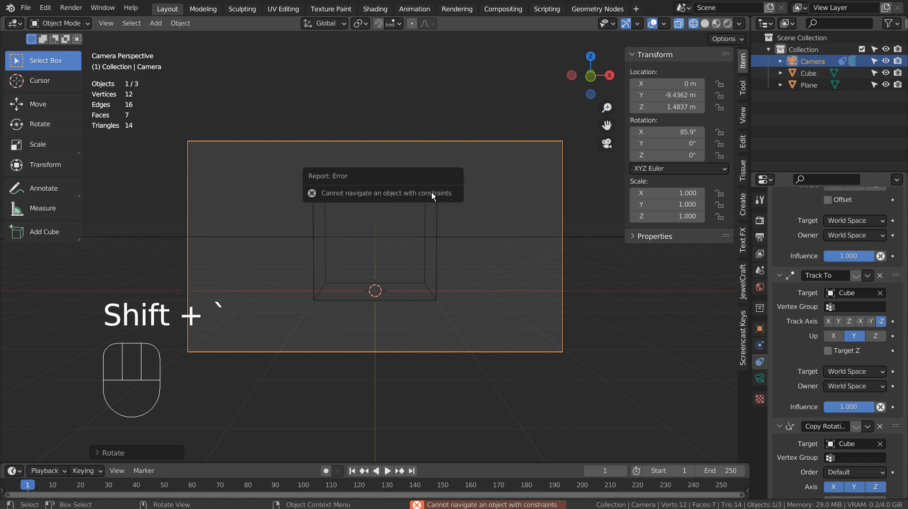
- Raise the camera along Z to about 2.44 m and check the framing through the camera
middle_drag(517, 313, 389, 332)
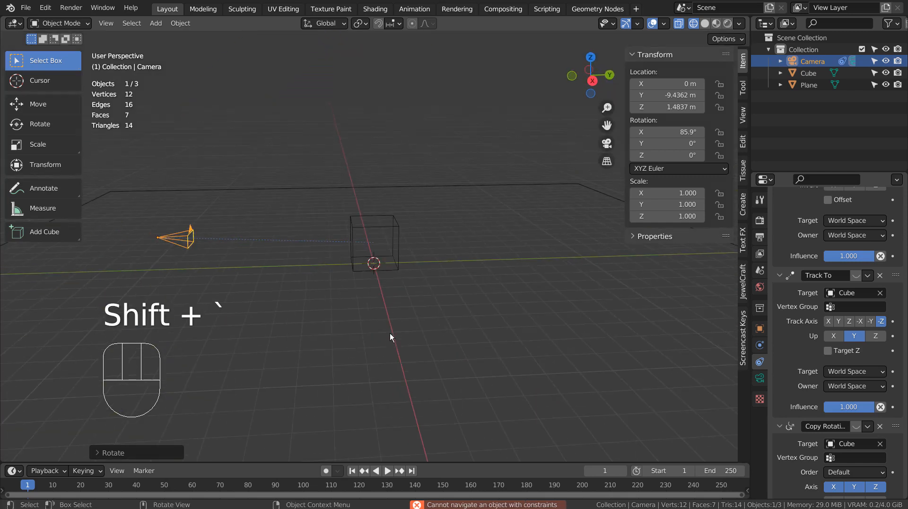
key(g)
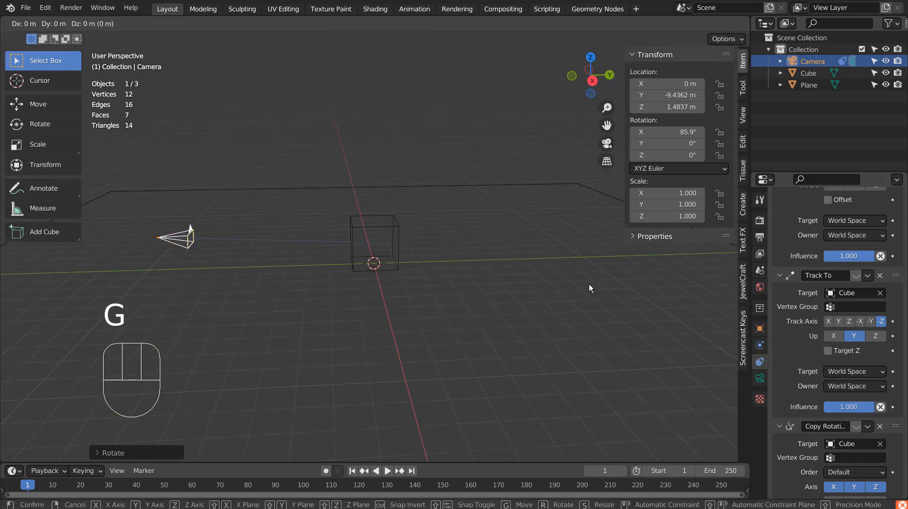
key(z)
click(595, 262)
key(KP_0)
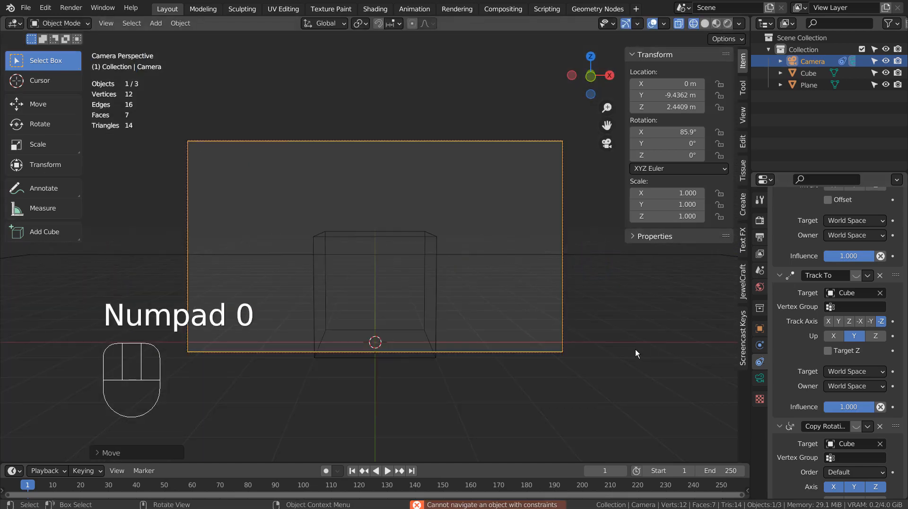
- Tilt the camera down toward the cube in the right side view, to about 80.2° around X, and check the camera view
key(KP_3)
key(r)
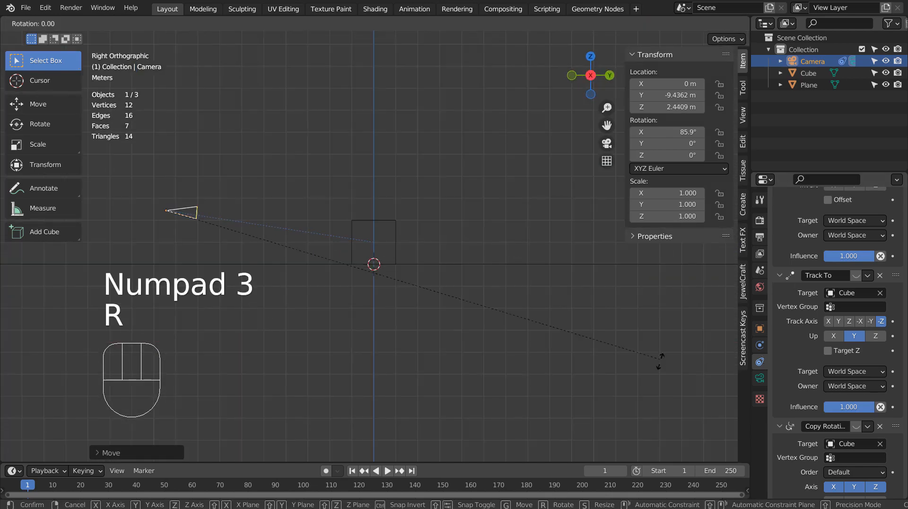
click(627, 401)
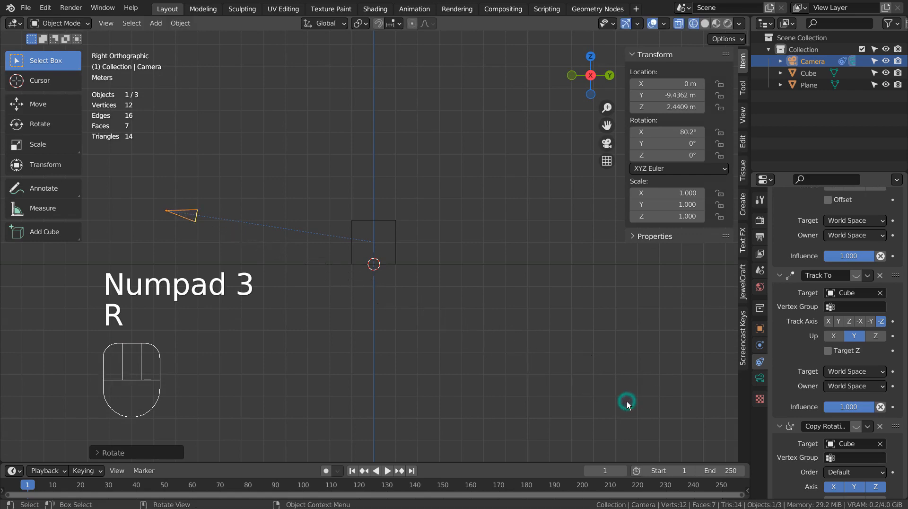
key(KP_0)
key(KP_0)
- Fine-tune the camera's tilt to about 80.9° around X so the cube is centred in the camera view
key(r)
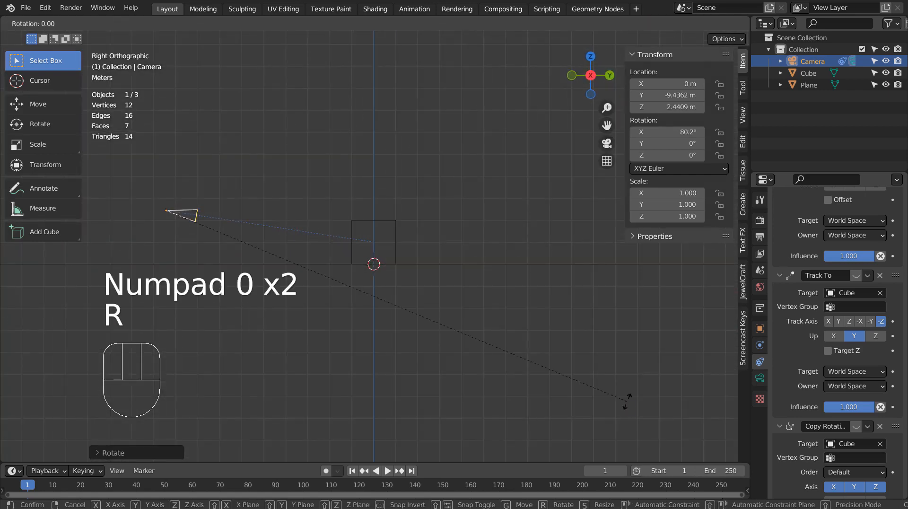
click(637, 385)
key(KP_0)
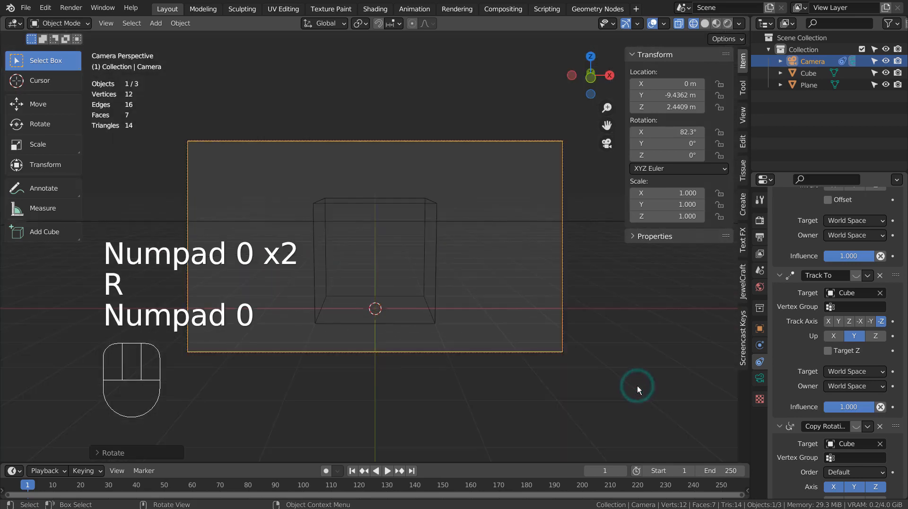
key(KP_0)
key(r)
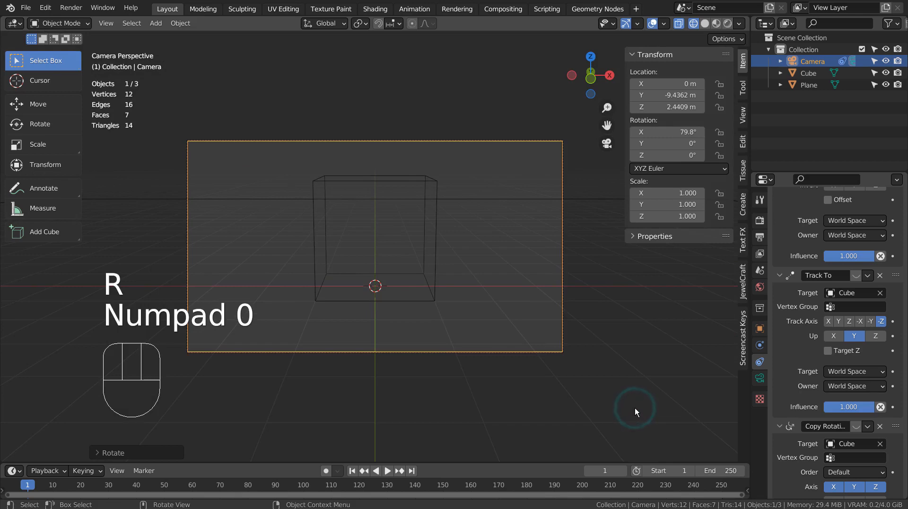
key(KP_0)
key(r)
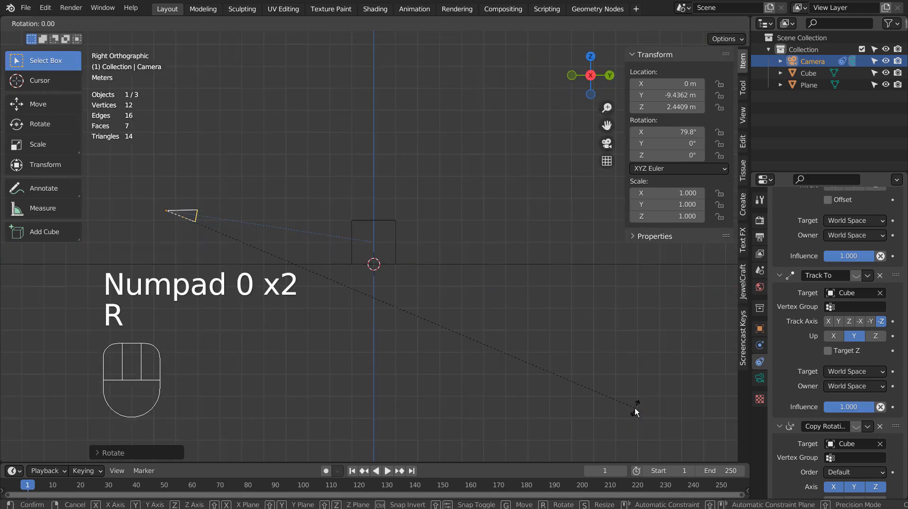
click(642, 401)
key(KP_0)
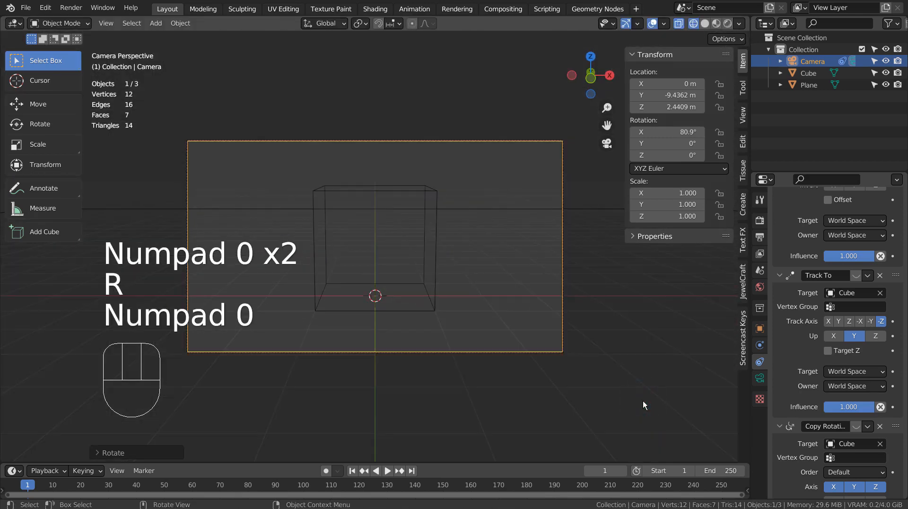
- Switch the viewport to solid shading and make the camera the active object, selecting the cube briefly first
key(shift+z)
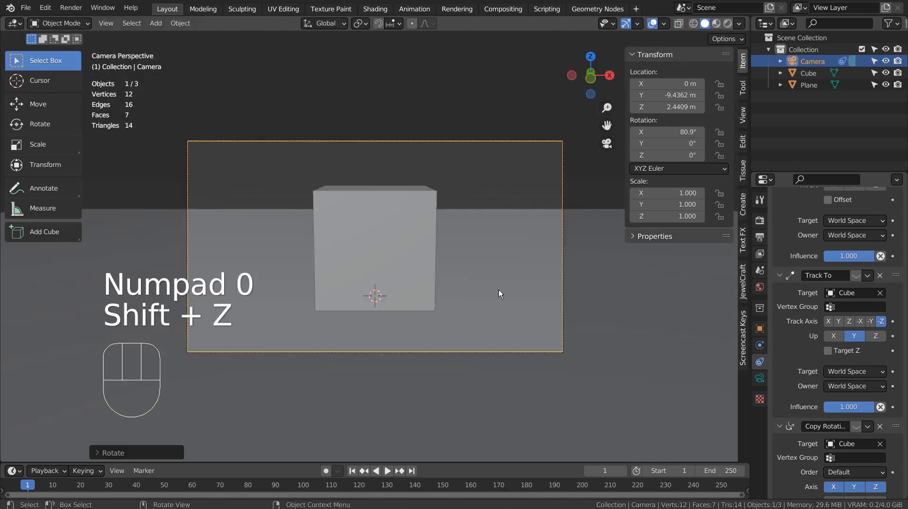
click(401, 257)
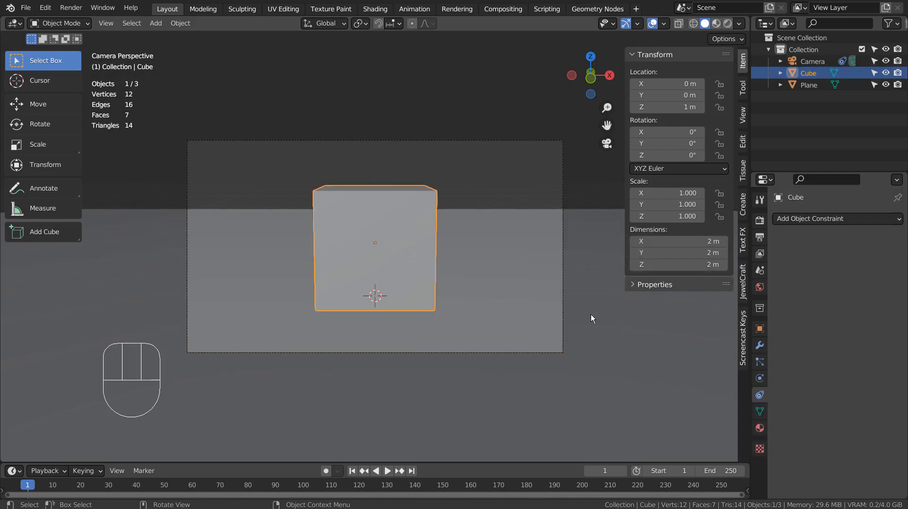
click(812, 61)
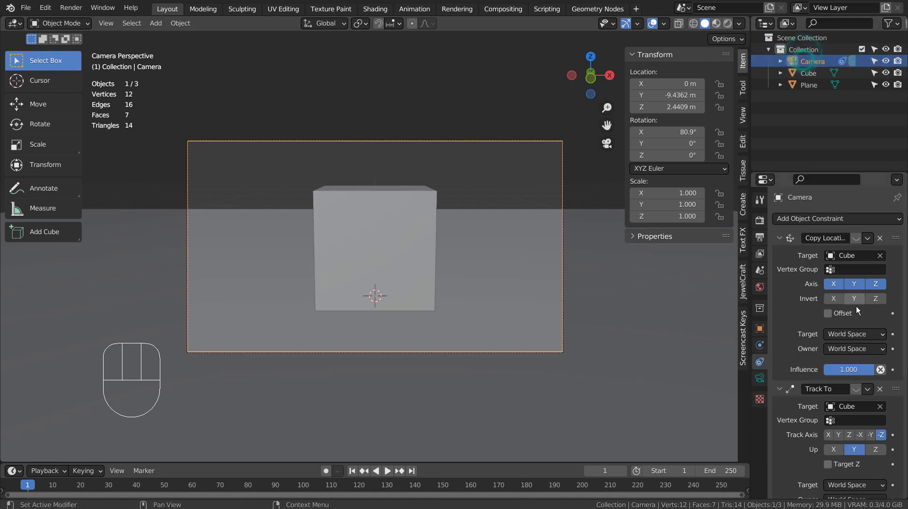
- Re-enable the camera's Copy Location, Track To and Copy Rotation constraints
scroll(858, 252, down, 1)
click(856, 219)
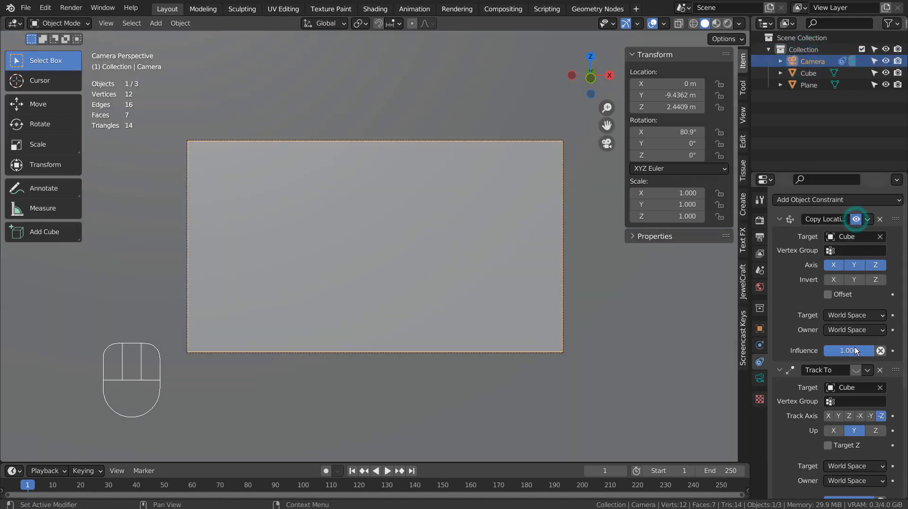
click(852, 372)
scroll(861, 377, down, 8)
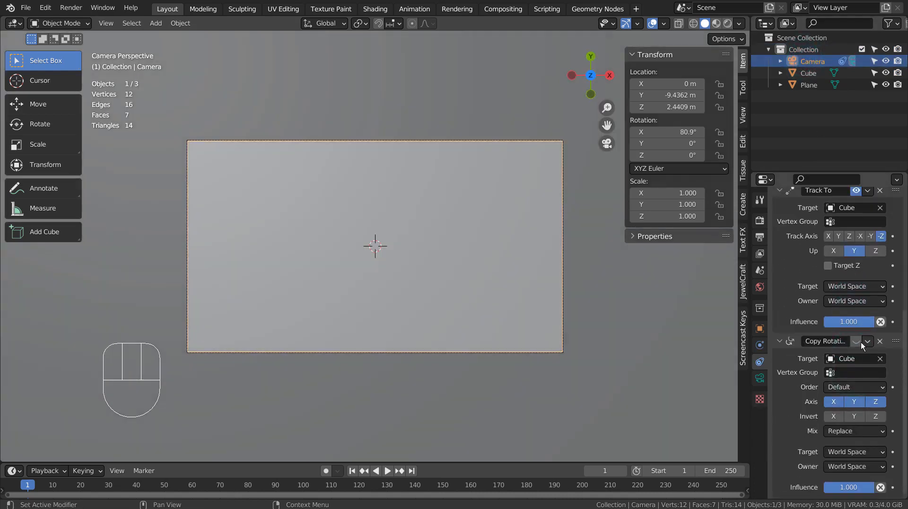
- Enable Offset on the camera's Copy Location constraint and view the camera and cube from outside
middle_drag(519, 326, 474, 306)
scroll(474, 306, down, 10)
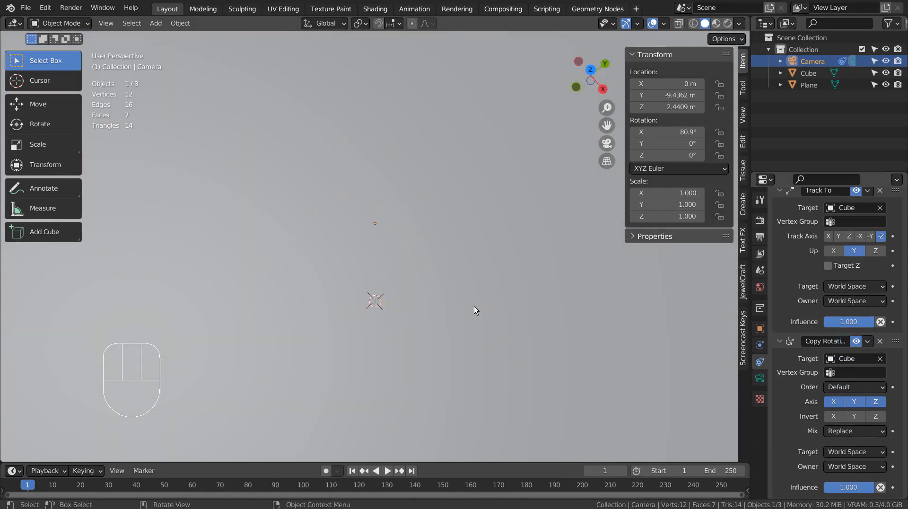
middle_drag(580, 354, 540, 260)
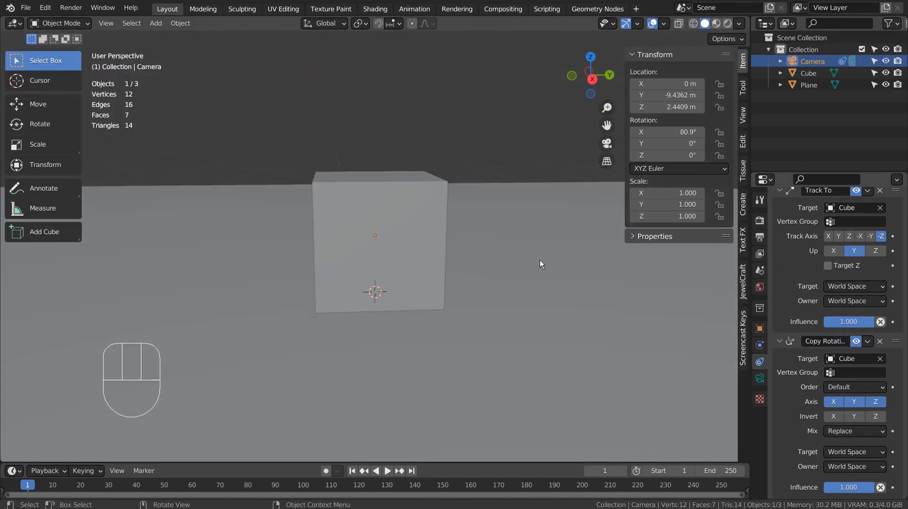
scroll(540, 260, down, 4)
scroll(788, 319, up, 8)
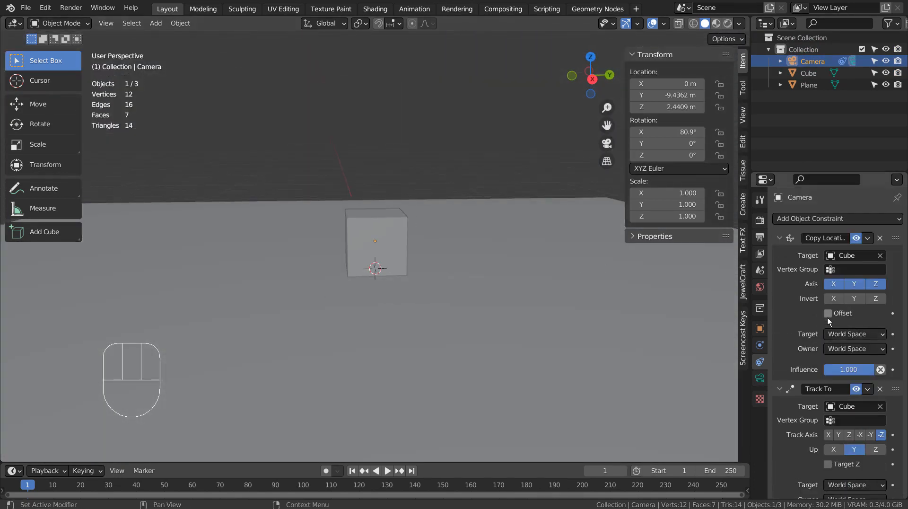
click(827, 316)
middle_drag(628, 334, 539, 341)
scroll(628, 337, down, 4)
- Try other Track Axis and Up options on the Track To constraint, returning to -Z as track axis and Y as up
scroll(845, 416, down, 6)
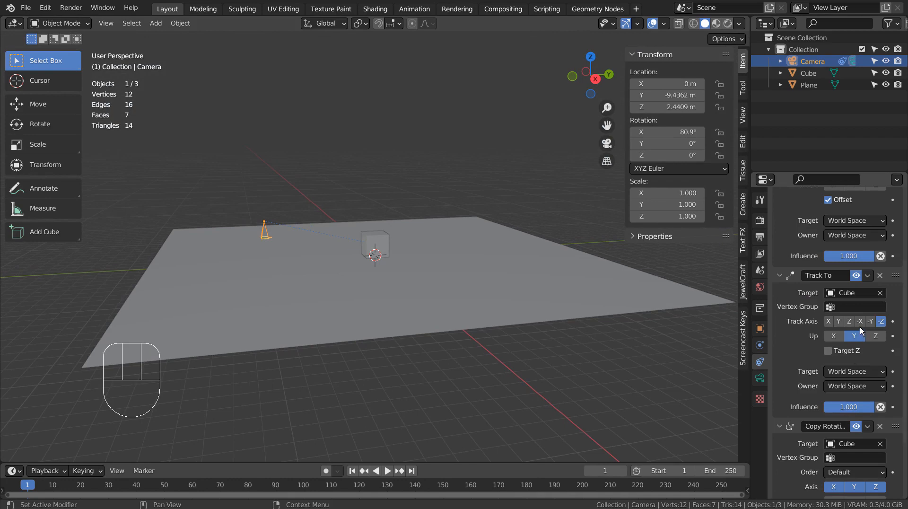
click(876, 336)
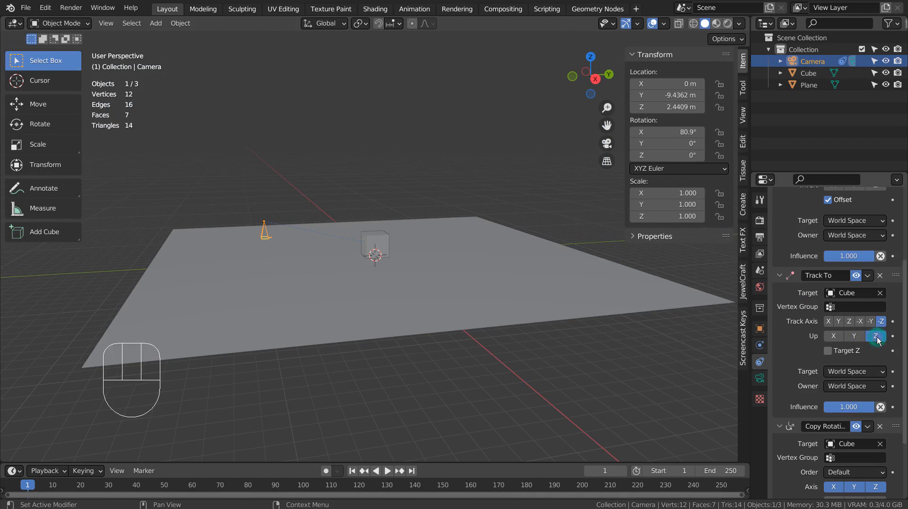
click(855, 337)
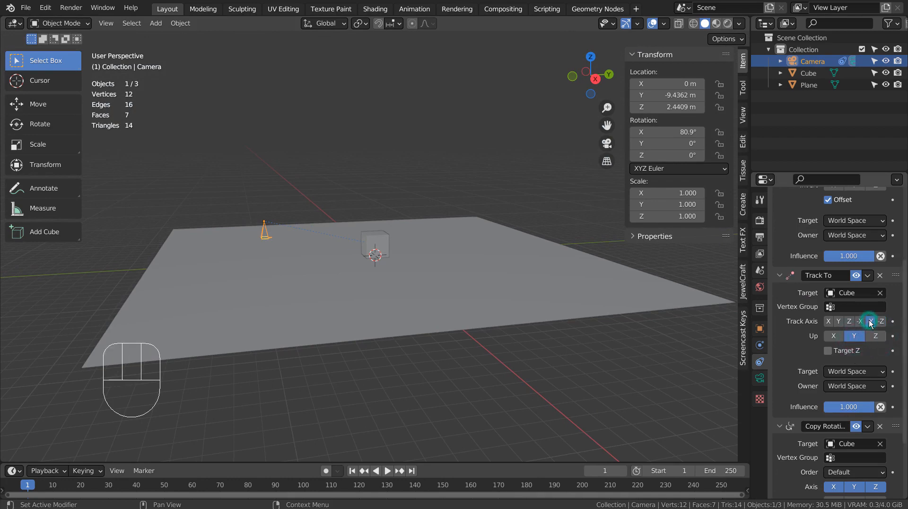
click(870, 321)
click(838, 321)
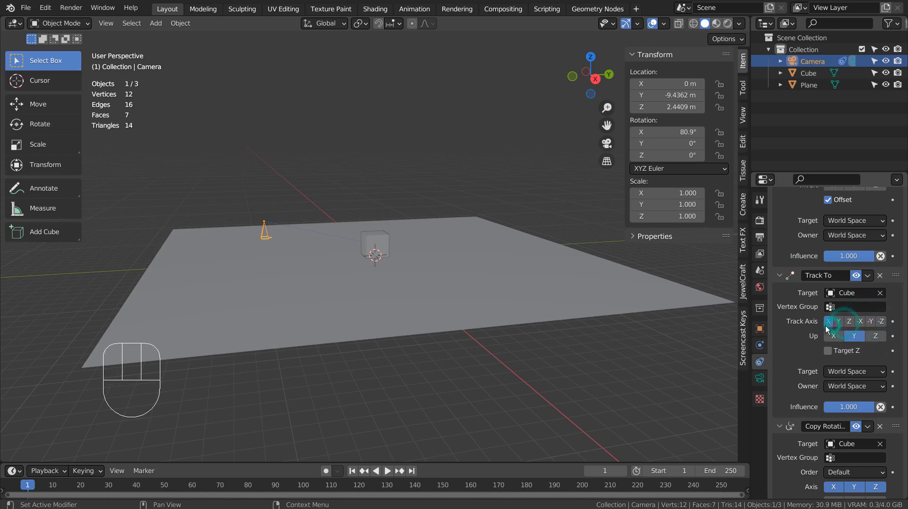
click(881, 321)
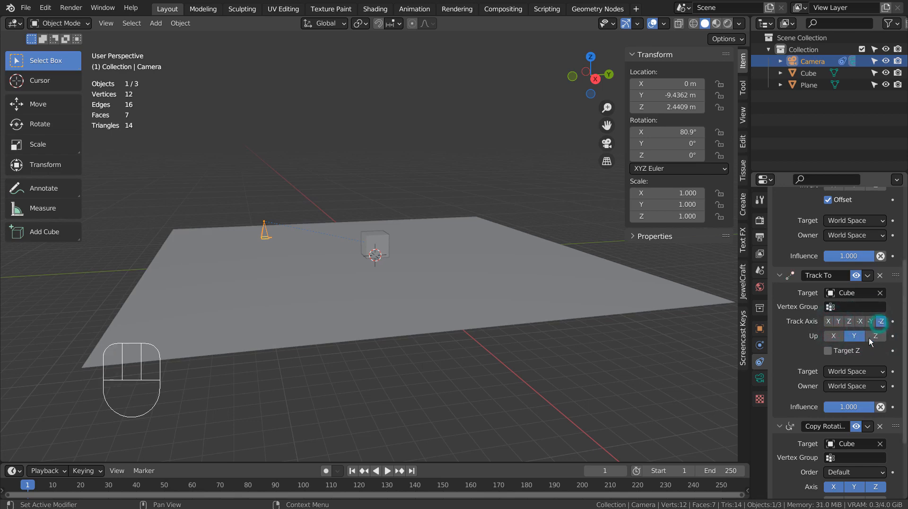
click(828, 351)
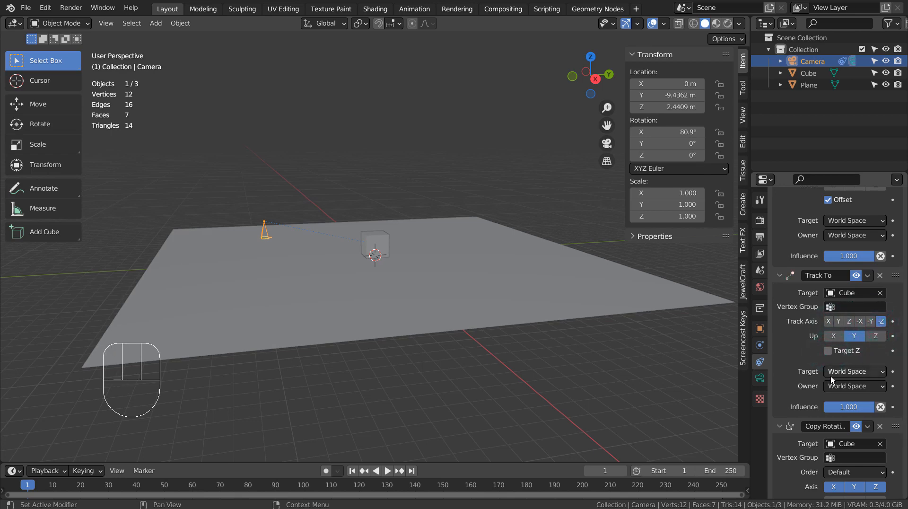
- Turn off the X axis in the Copy Rotation constraint and review all three constraints in an enlarged properties editor
scroll(830, 376, down, 4)
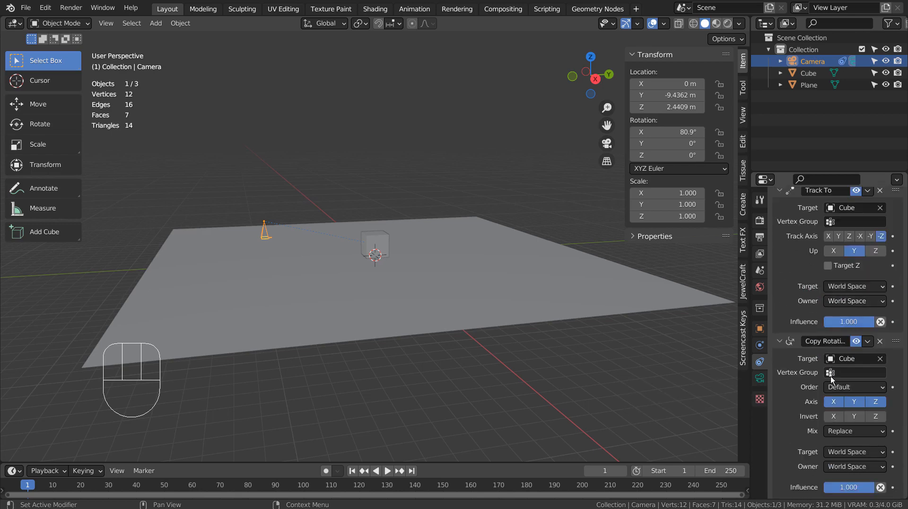
click(833, 405)
click(833, 405)
click(834, 402)
middle_drag(424, 240, 583, 258)
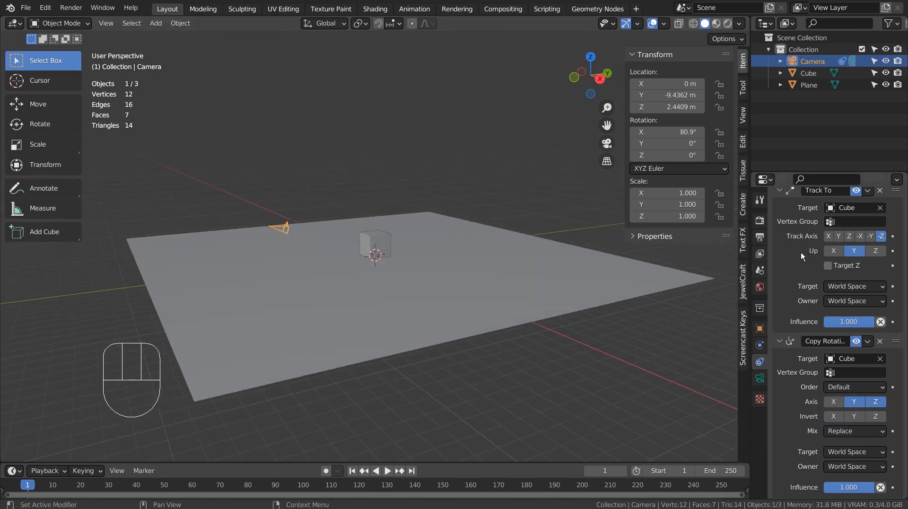
key(ctrl+space)
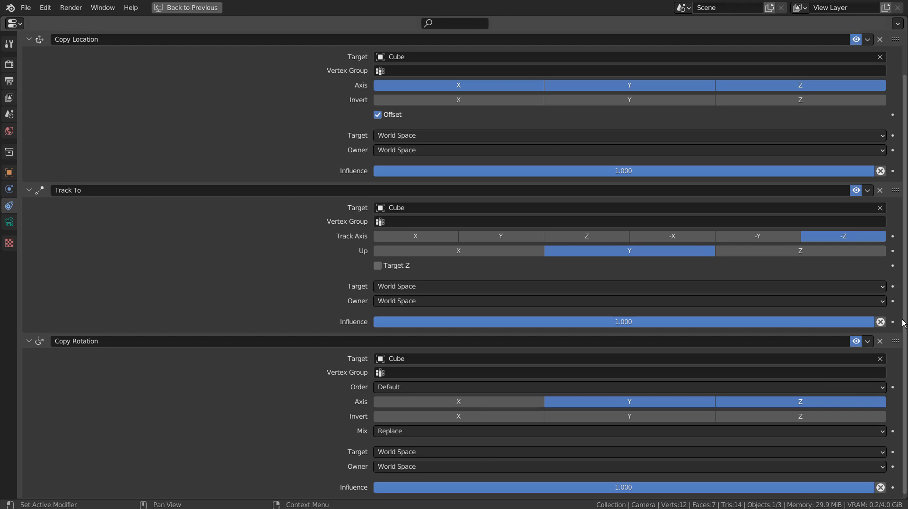
key(ctrl+space)
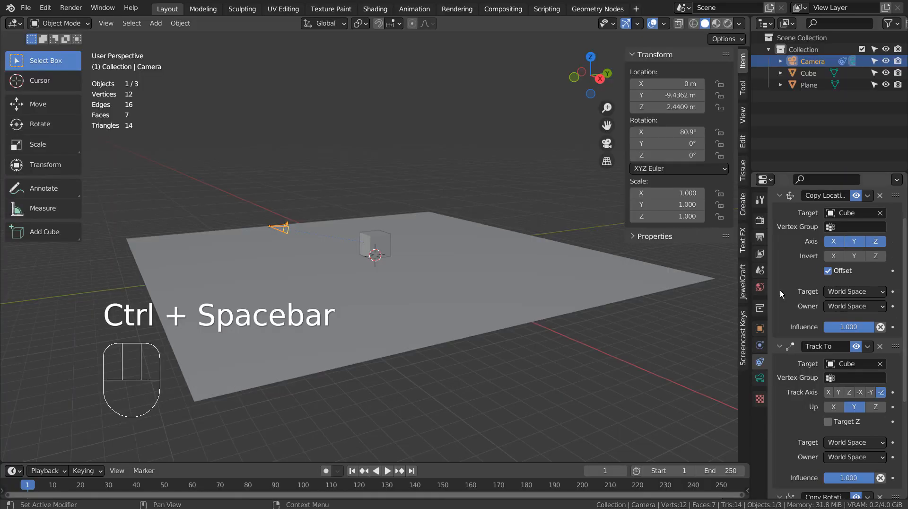
- Test whether the camera follows the cube by moving the cube along Z and freely, and undo the free move
click(381, 258)
key(g)
key(z)
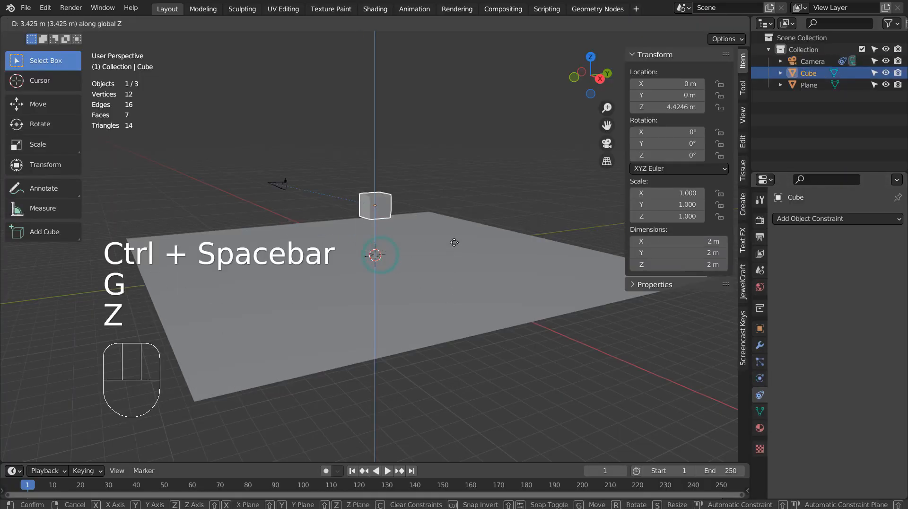
click(470, 308)
key(g)
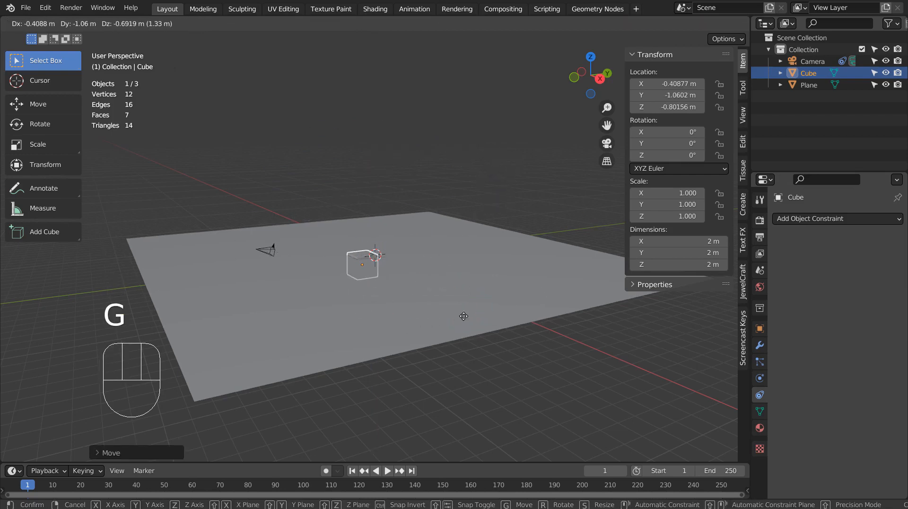
click(521, 305)
key(ctrl+z)
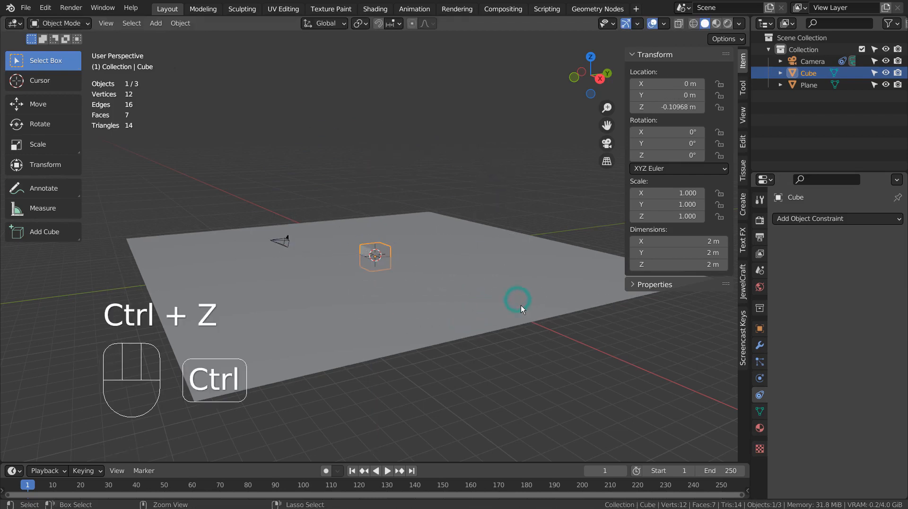
- Raise the cube along Z to about 10.9 m above the floor plane
key(g)
key(z)
click(527, 176)
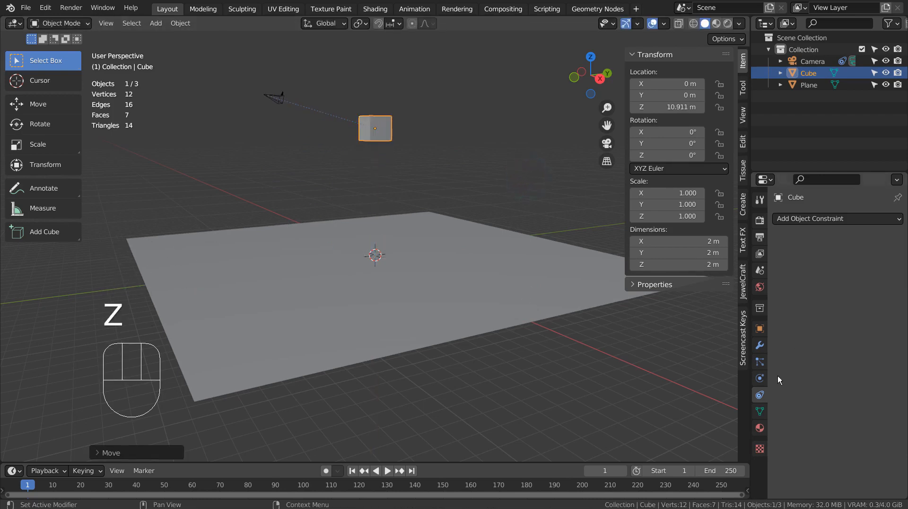
- Add Rigid Body physics to the cube and to the floor plane
click(759, 378)
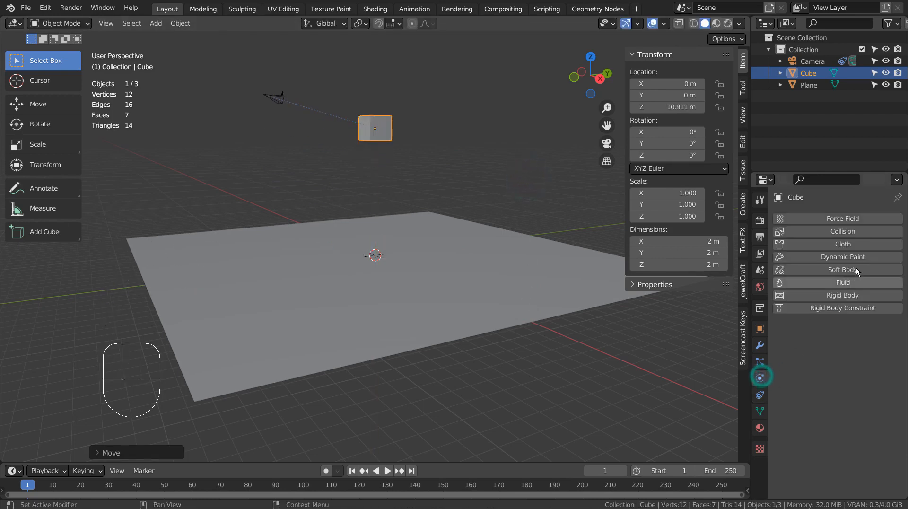
click(842, 294)
click(468, 251)
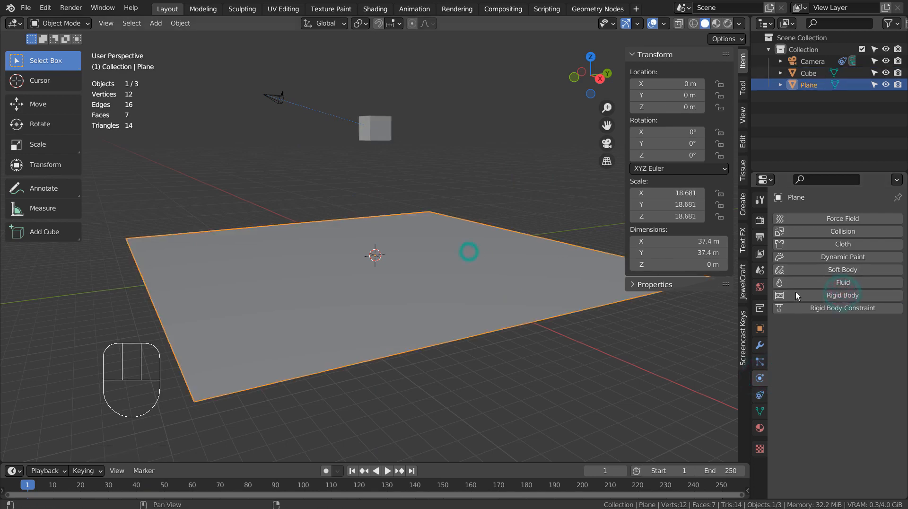
click(833, 295)
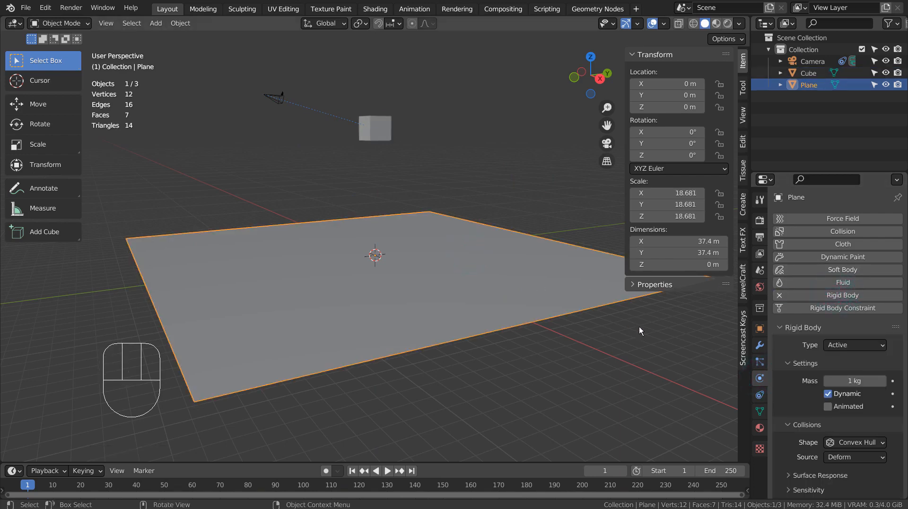
- Play the rigid body simulation briefly to check how the cube and floor plane fall, and return to frame 1
key(space)
key(space)
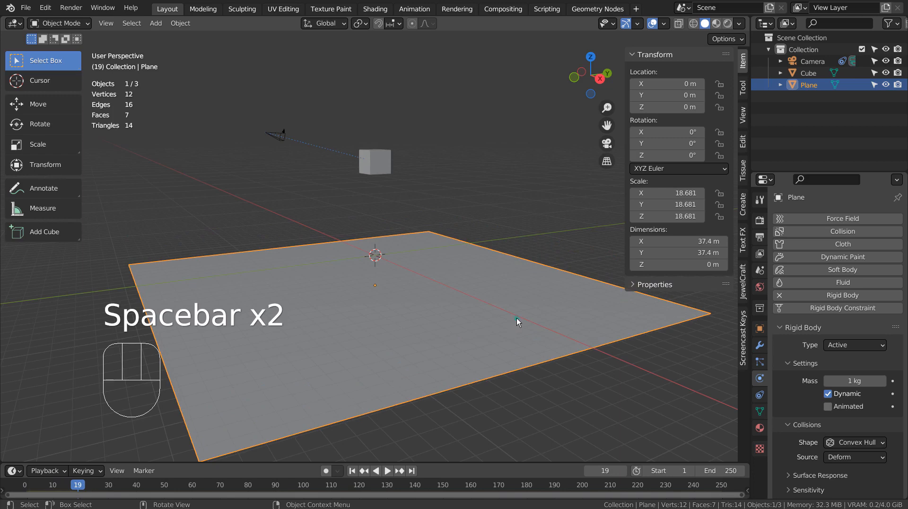
key(ctrl+z)
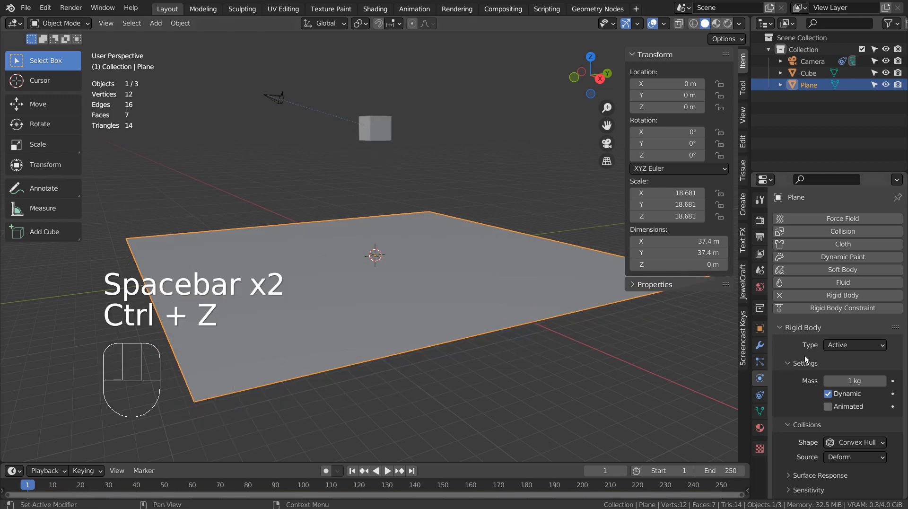
- Set the floor plane's rigid body type to Passive and play the simulation to check the cube's drop
click(880, 344)
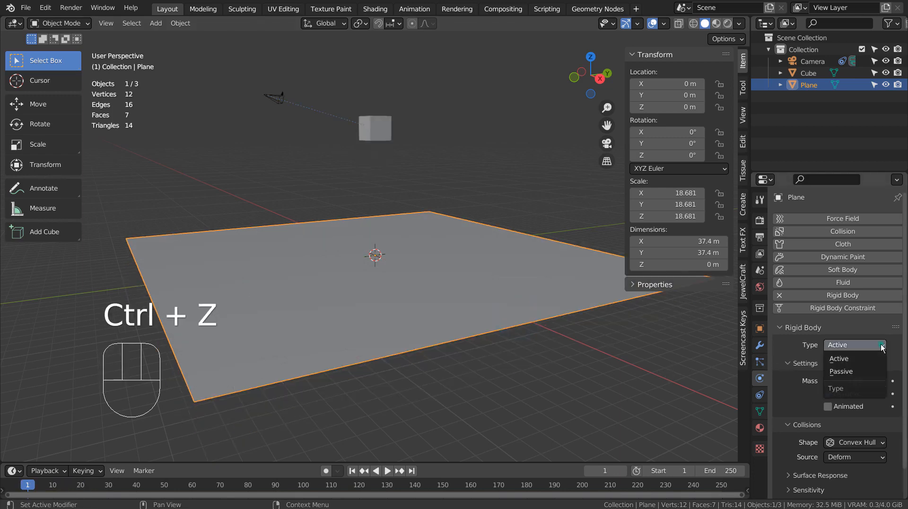
click(861, 369)
click(467, 299)
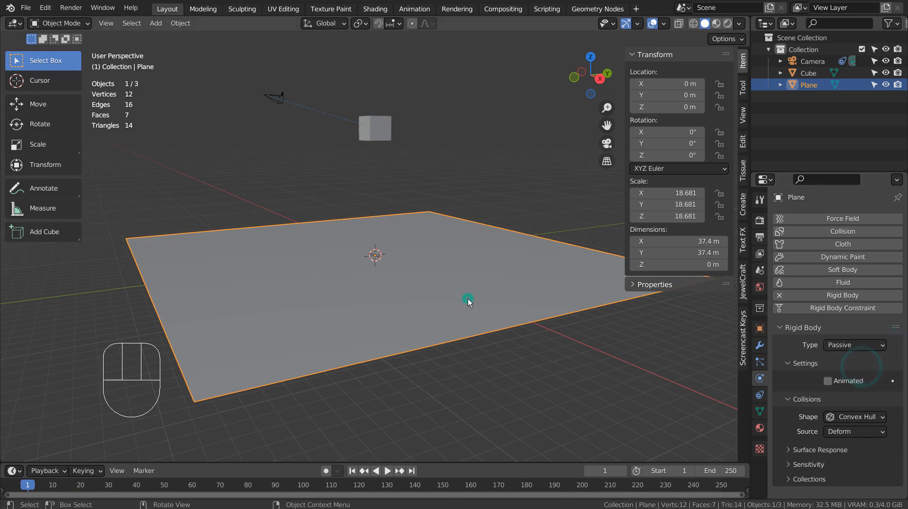
key(space)
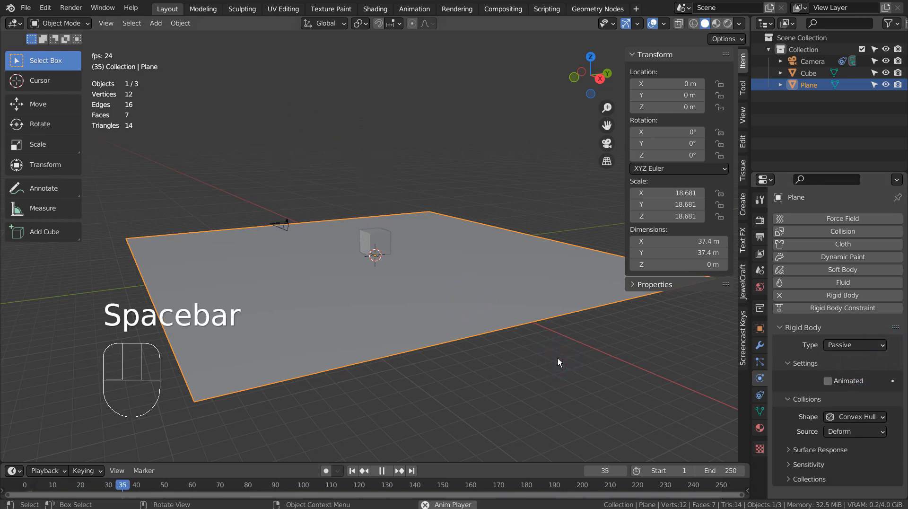
key(space)
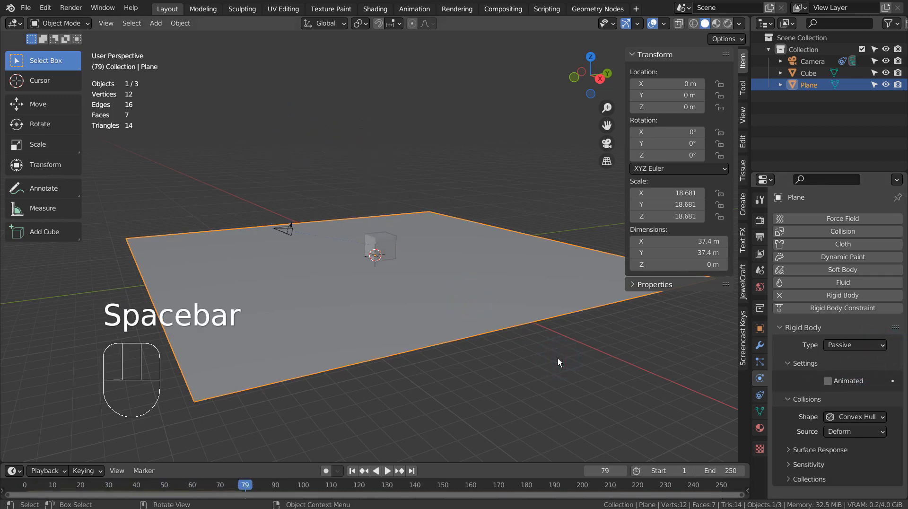
- Look through the camera and set the animation's end frame to 100
key(KP_0)
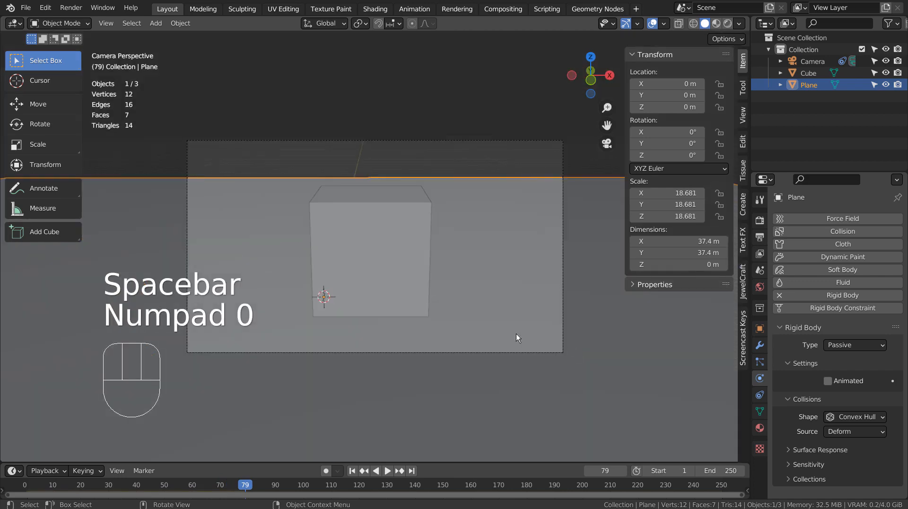
click(719, 470)
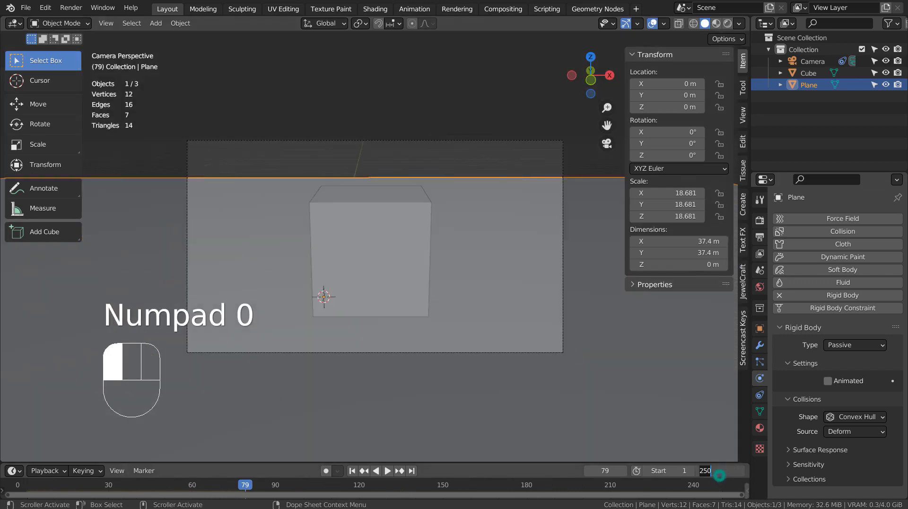
text(100)
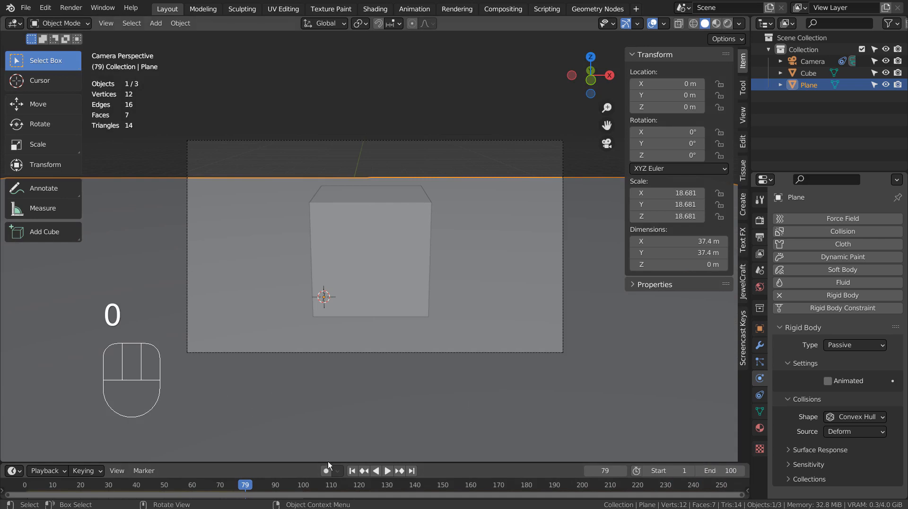
- Play the drop from frame 1 in the camera view to check how the camera follows the cube
click(359, 472)
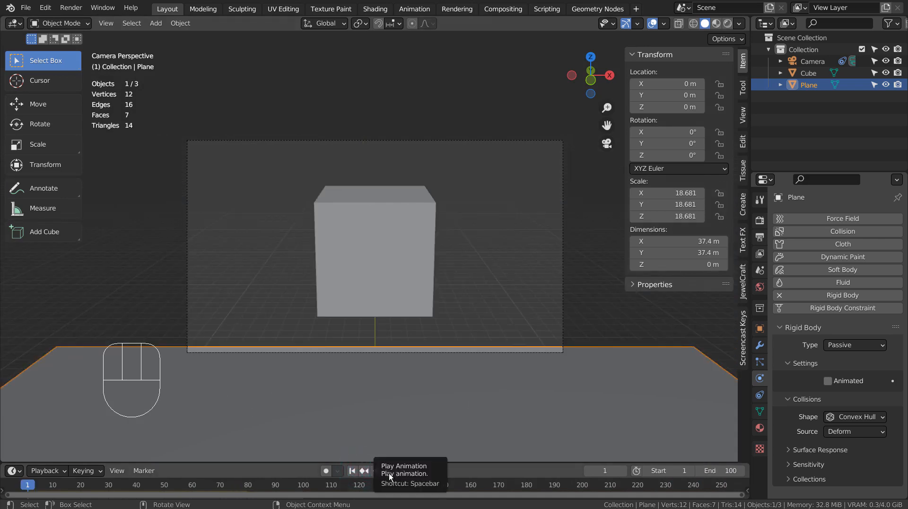
click(388, 470)
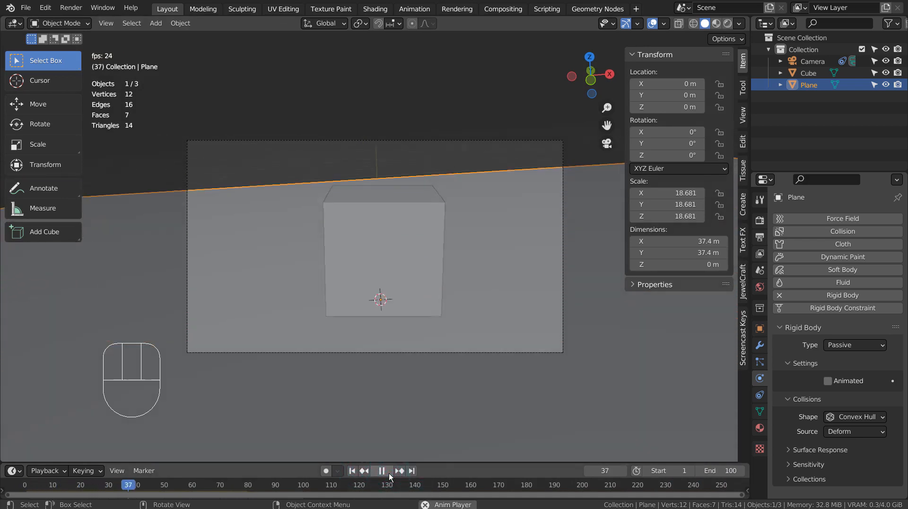
click(443, 154)
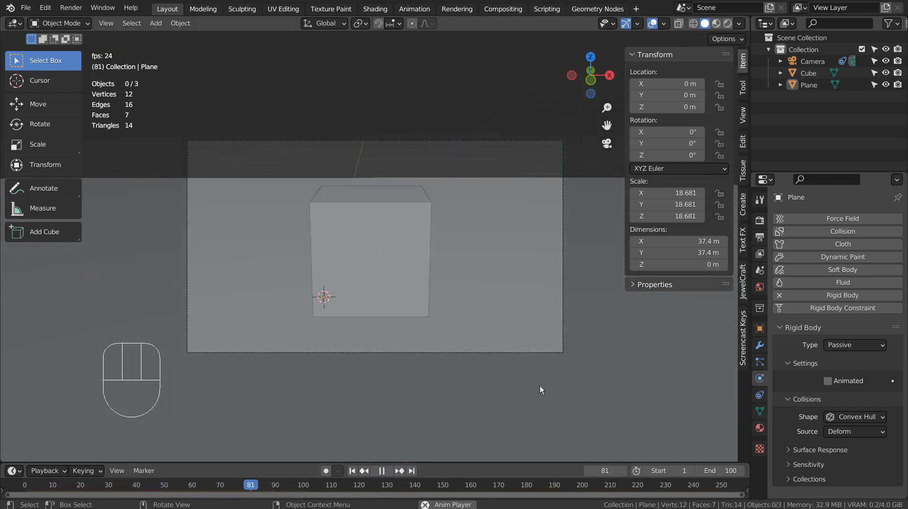
click(371, 262)
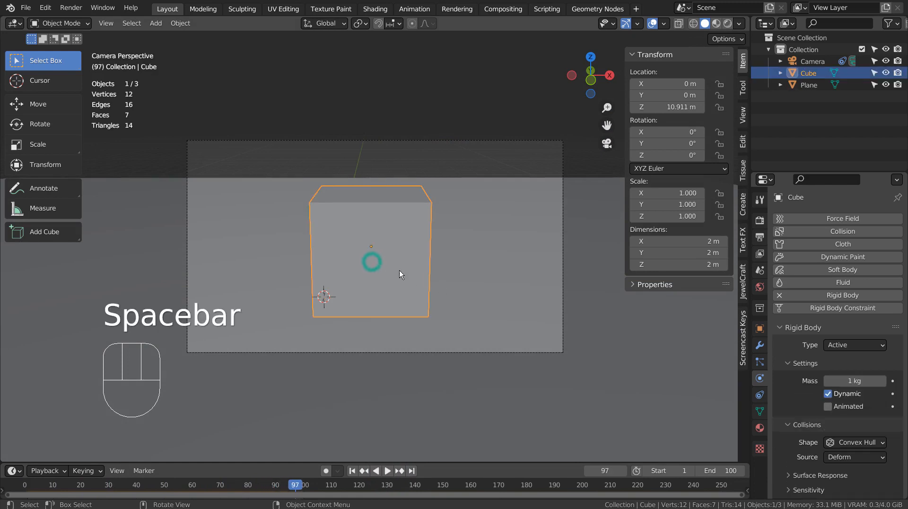
- Show the floor plane's Surface Response settings for its rigid body and replay the drop from frame 1
click(501, 280)
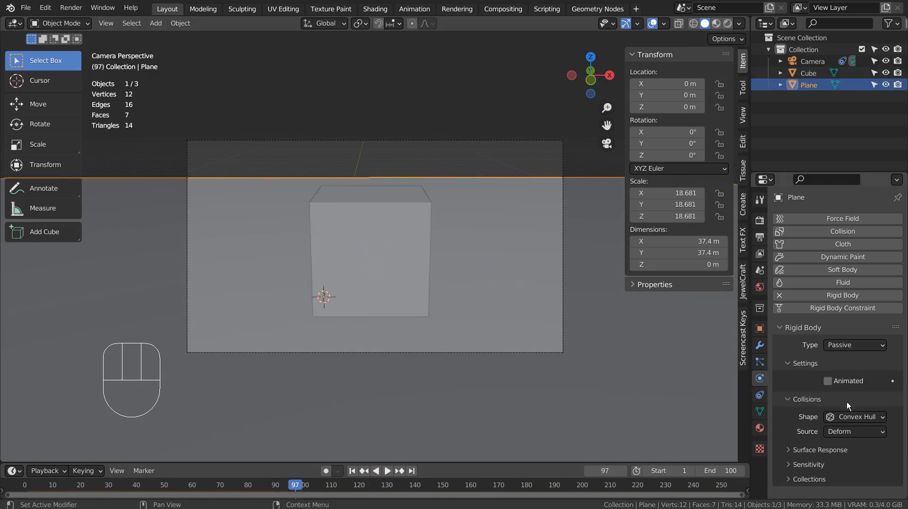
scroll(792, 442, down, 2)
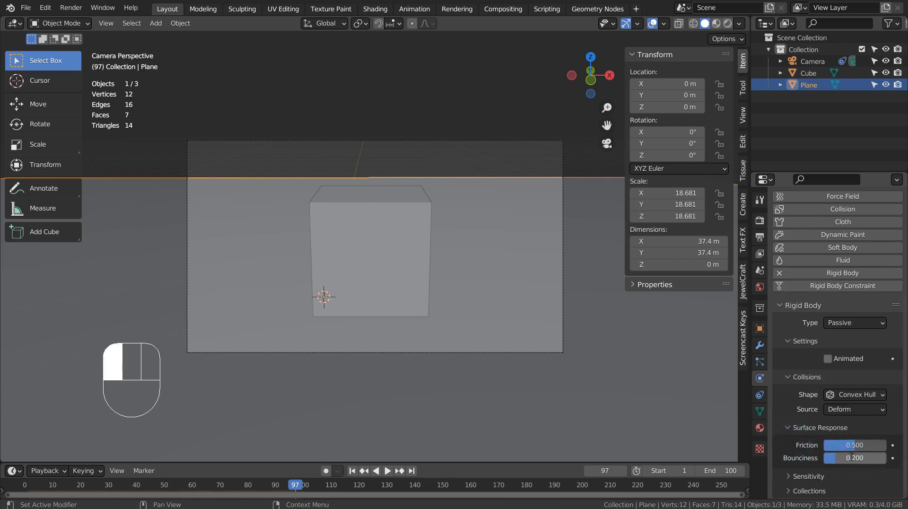
click(354, 471)
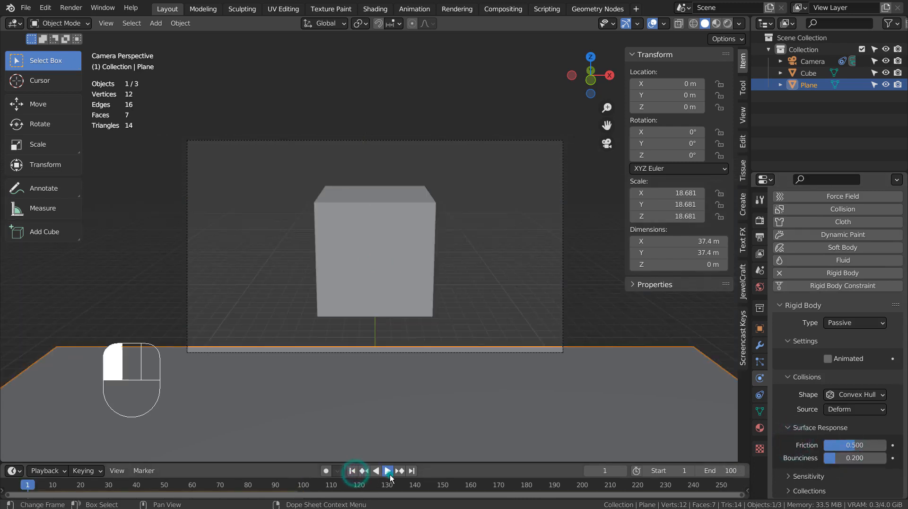
click(389, 473)
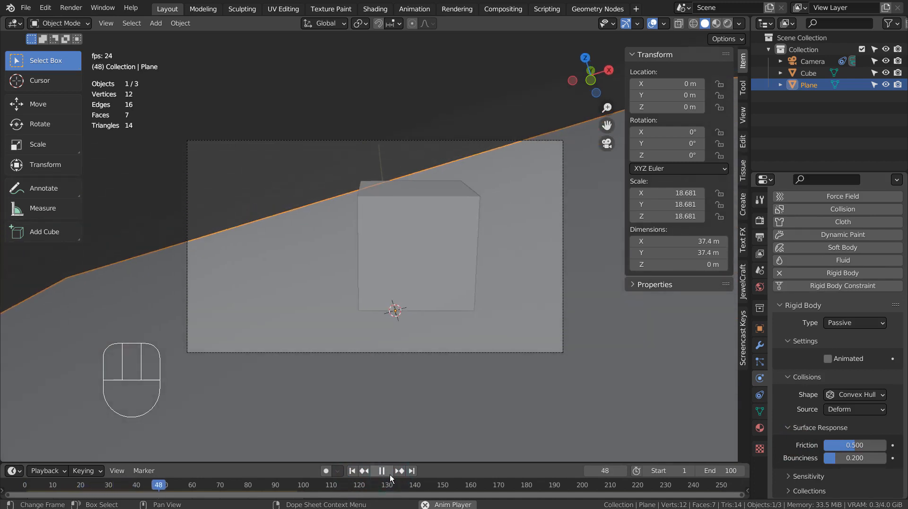
click(389, 475)
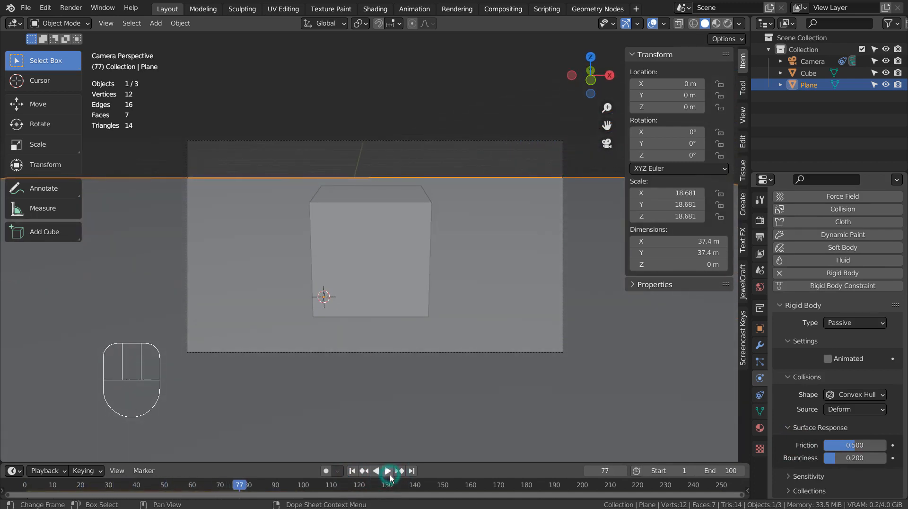
- Try a bounciness of 0.5 on both the floor plane and the cube, and play the drop from frame 1
click(352, 471)
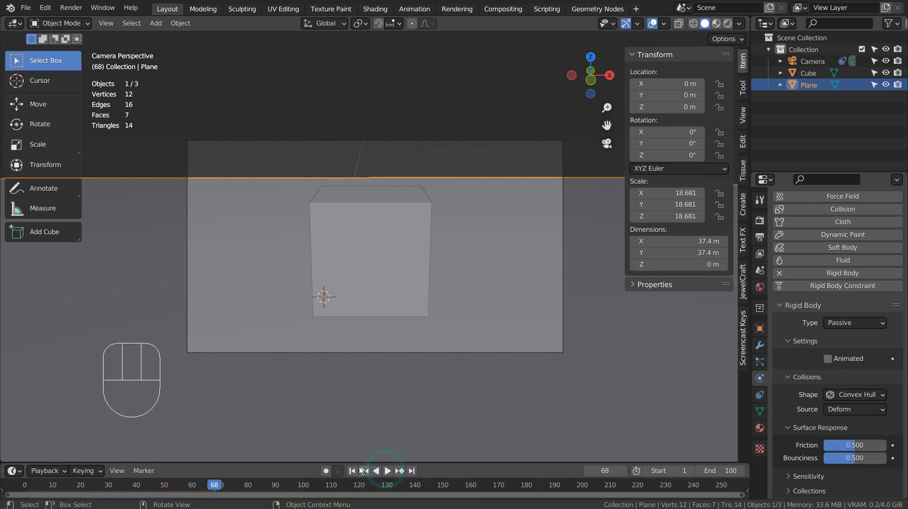
click(342, 234)
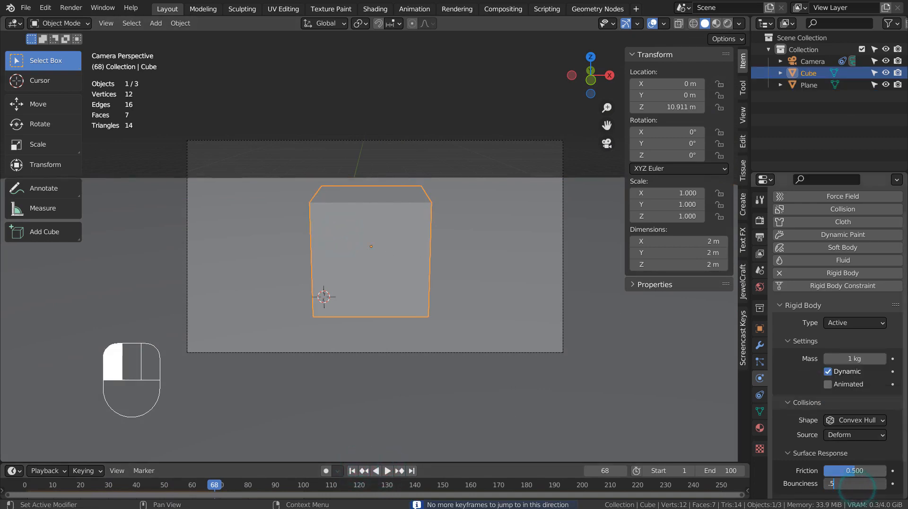
click(352, 471)
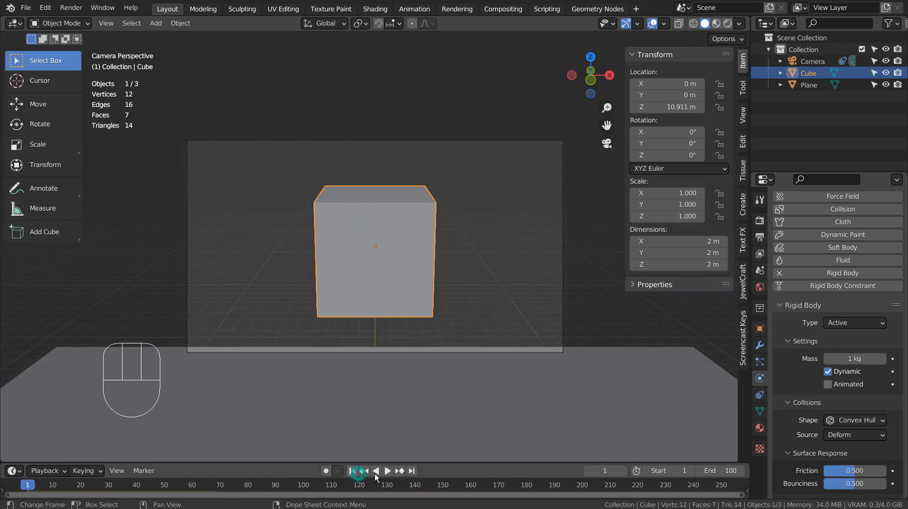
click(386, 471)
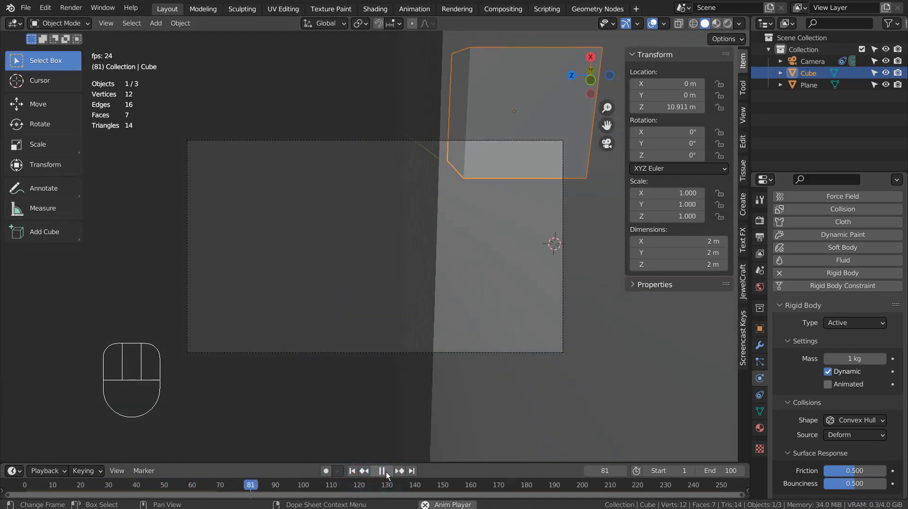
click(385, 472)
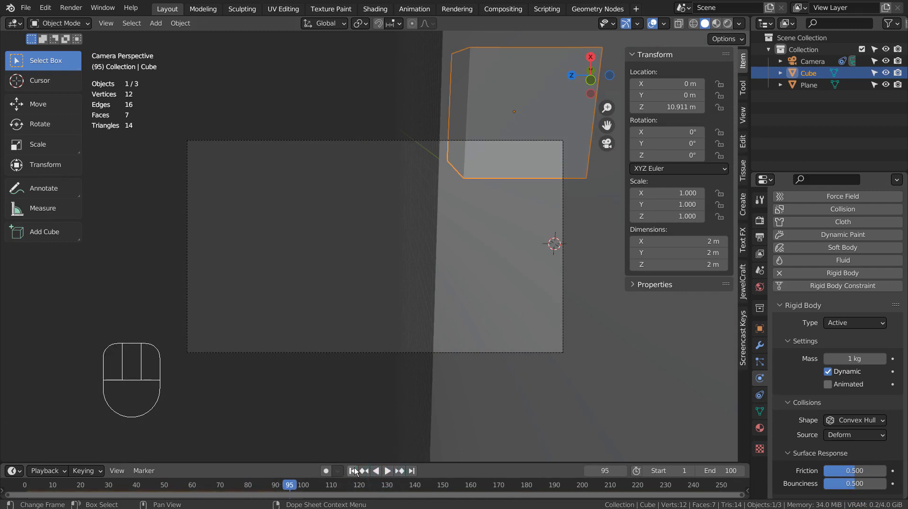
- Set the bounciness of the cube and the floor plane back to 0.2, and replay the drop
click(352, 471)
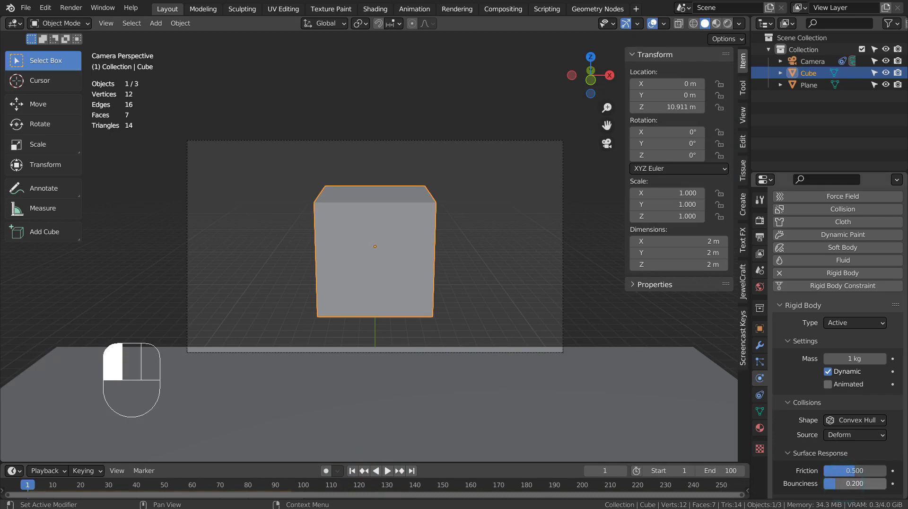
click(598, 455)
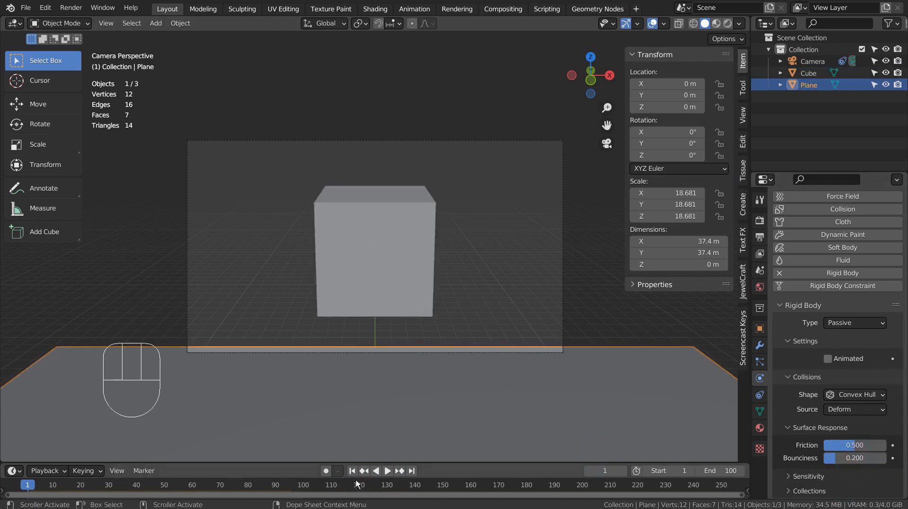
click(389, 471)
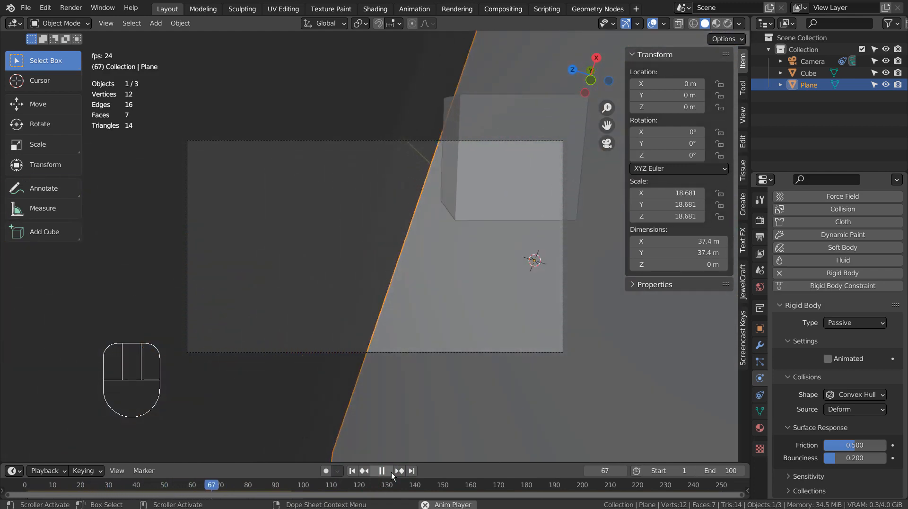
click(391, 472)
click(351, 470)
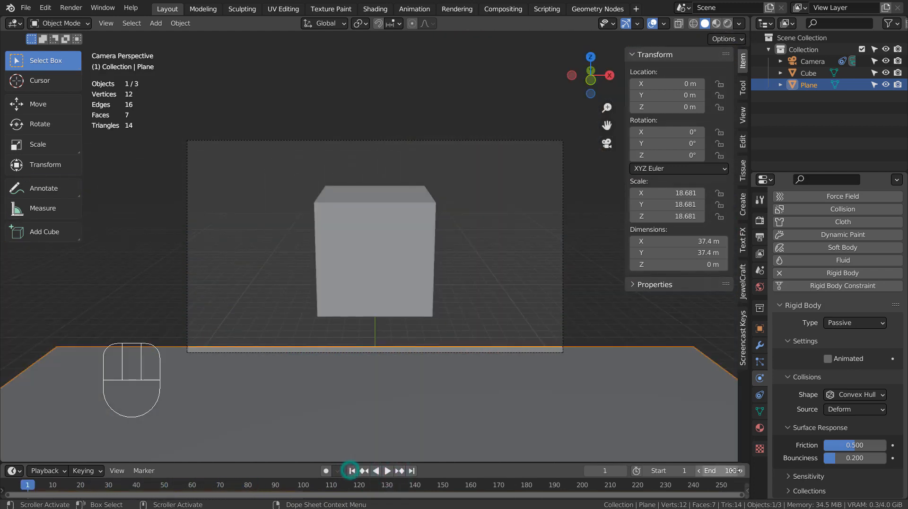
- Set the floor plane's friction to 0 and play the drop, returning to frame 1
drag(846, 447, 812, 452)
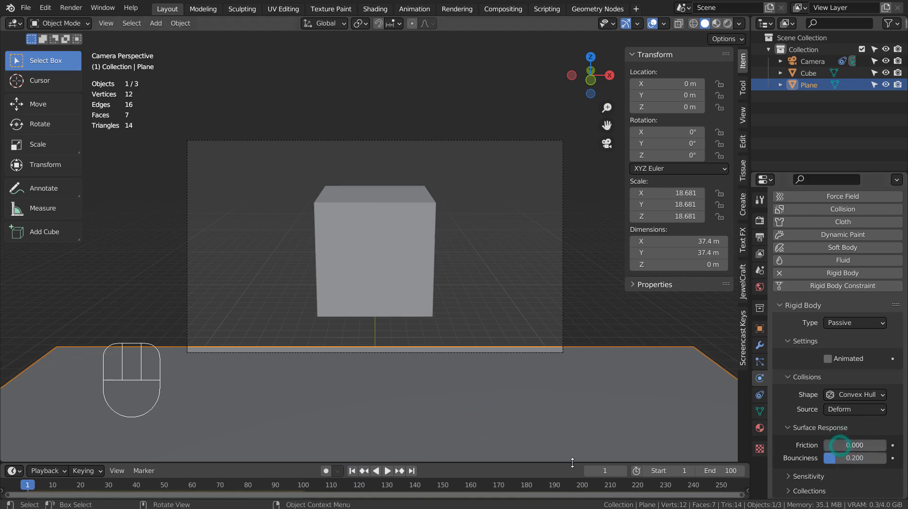
click(389, 470)
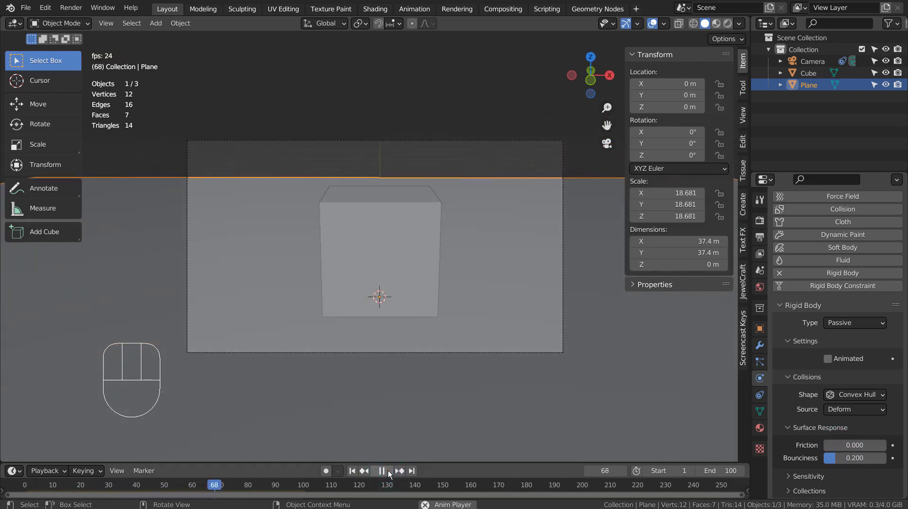
click(352, 471)
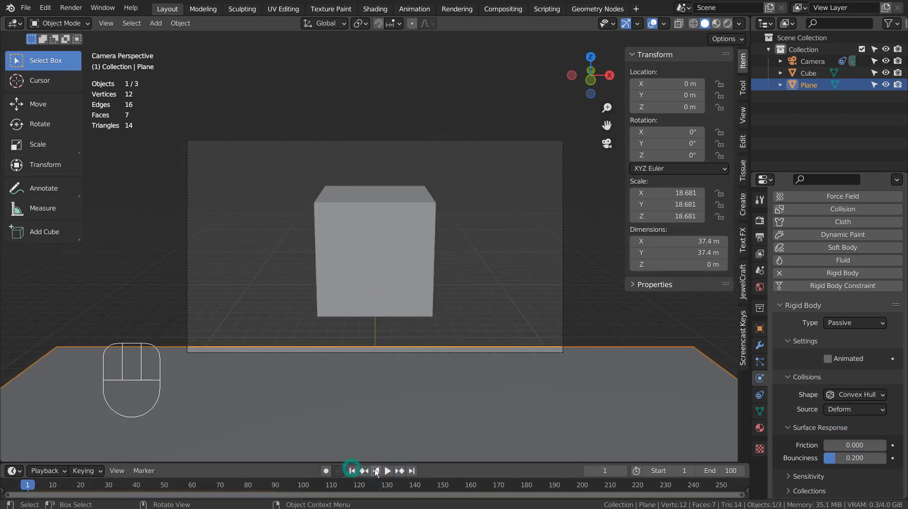
- Play the drop of the cube with pointed ends and check it through the camera view
click(388, 470)
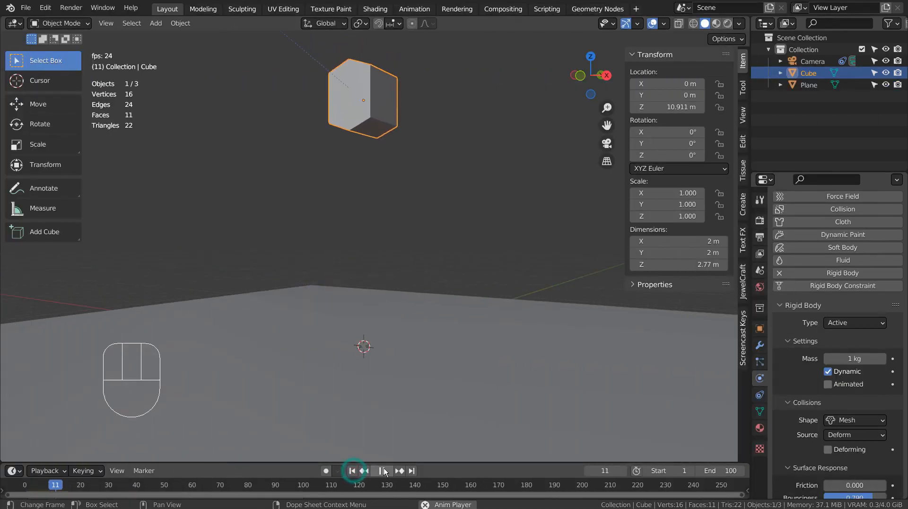
key(KP_0)
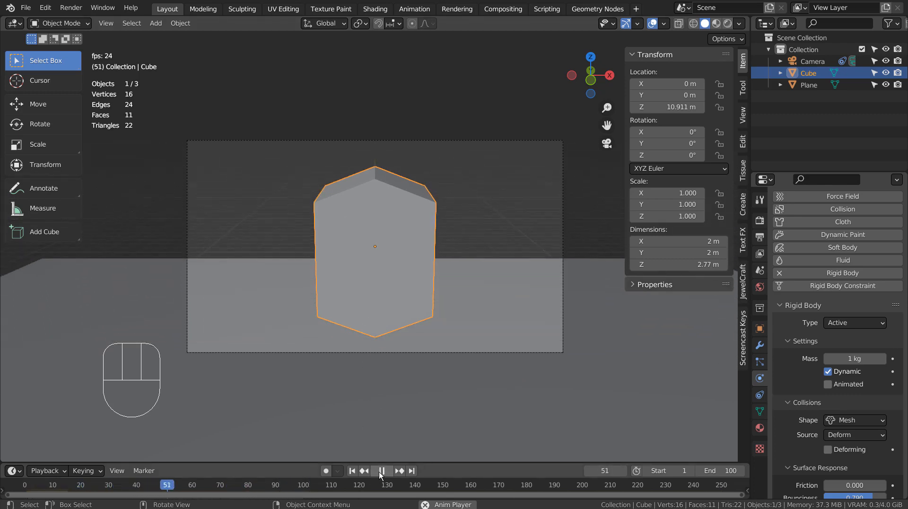
click(381, 471)
- Return to frame 1 and tilt the cube in the camera view to about 17.4° around Y
click(352, 471)
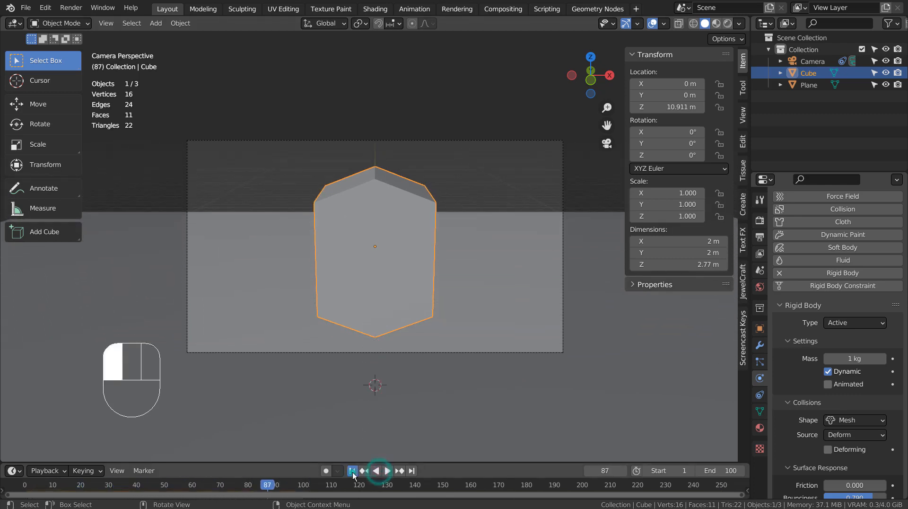
key(r)
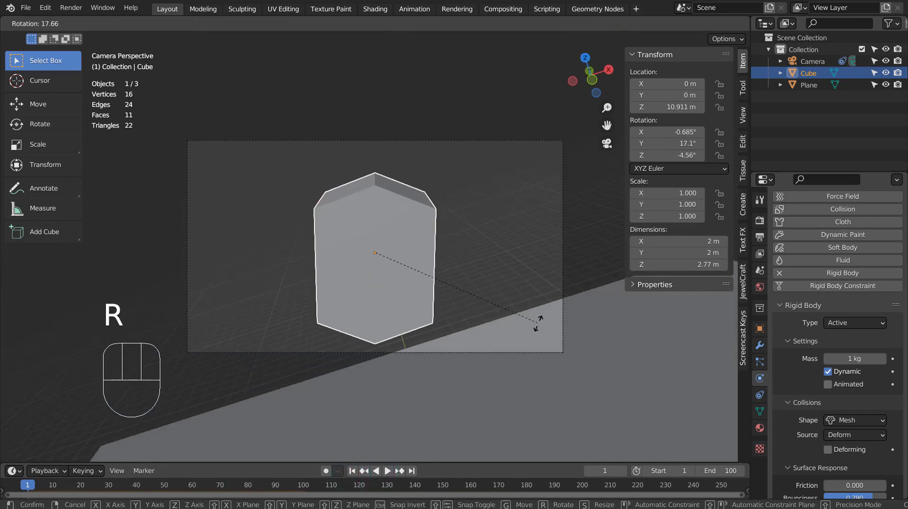
click(529, 343)
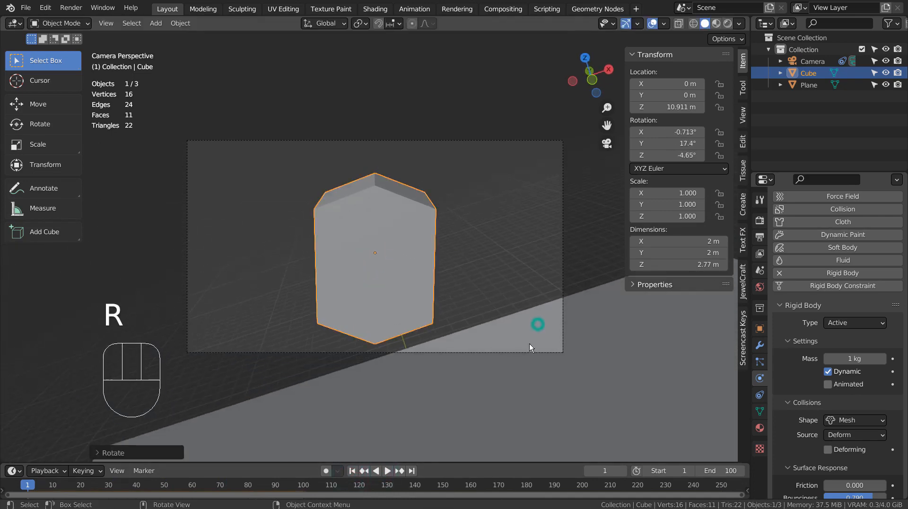
- Play the drop of the tilted cube, return to frame 1, and undo the cube's last rotation
click(388, 471)
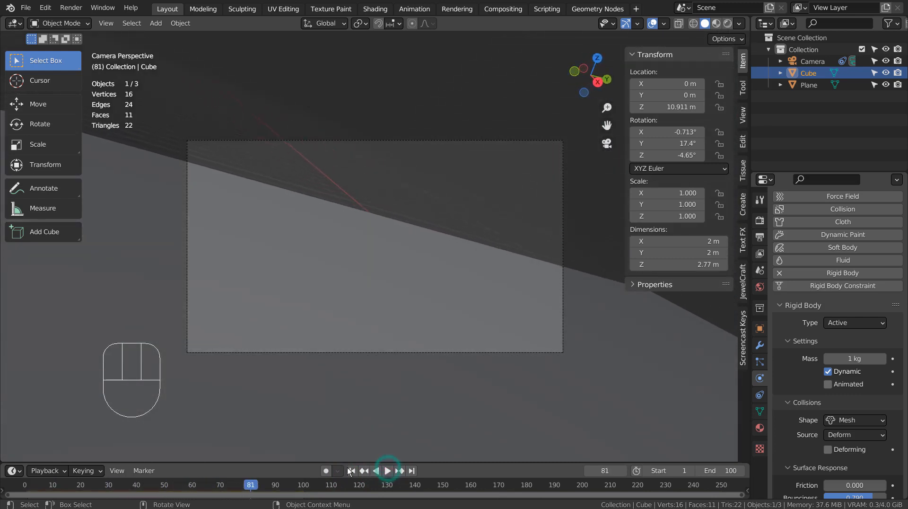
click(350, 471)
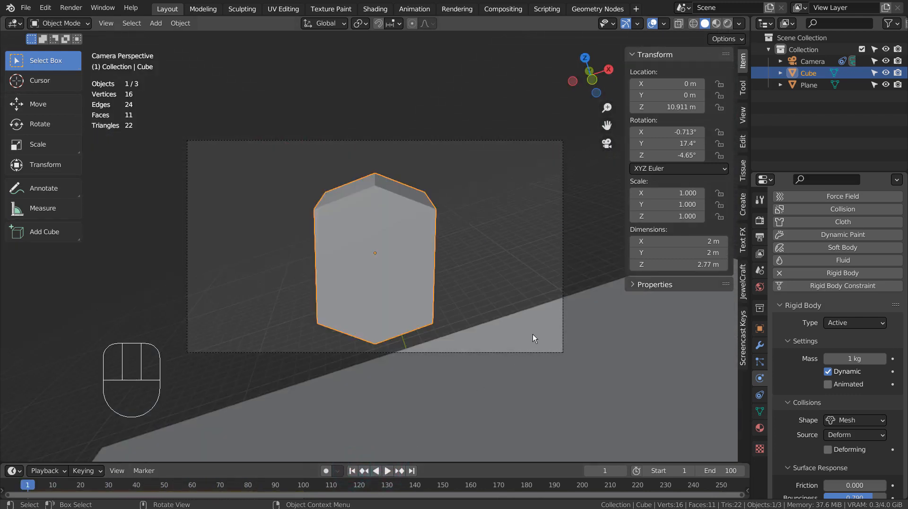
key(ctrl+z)
key(ctrl+z)
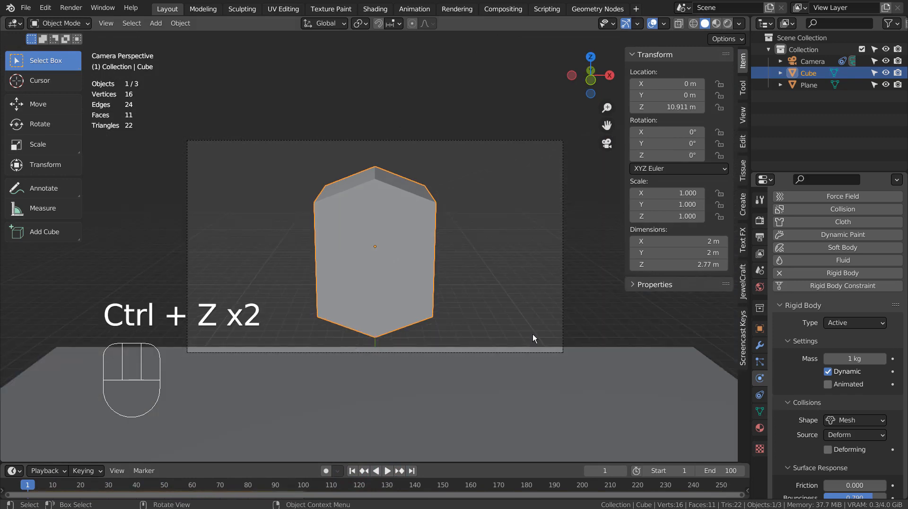
- Tilt the cube slightly in the camera view, to about 2.76° around Y, and play the drop
key(r)
click(532, 344)
click(386, 476)
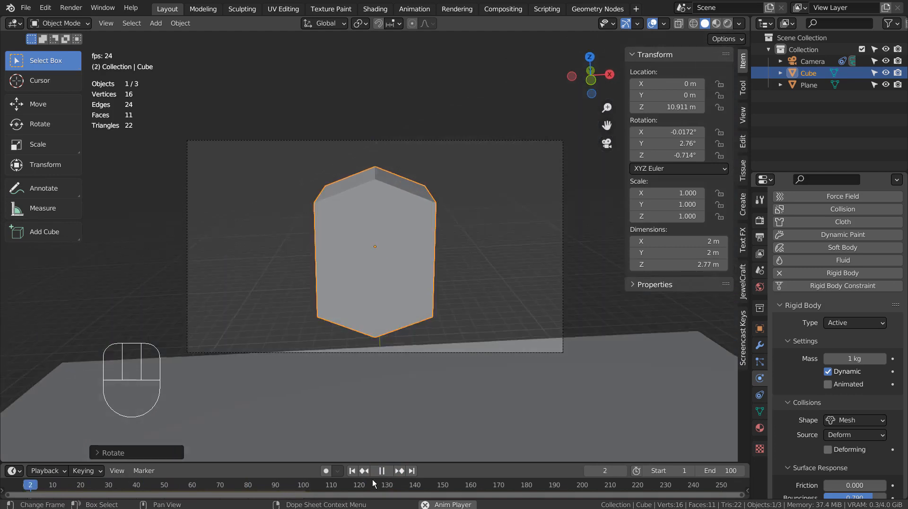
scroll(873, 385, down, 3)
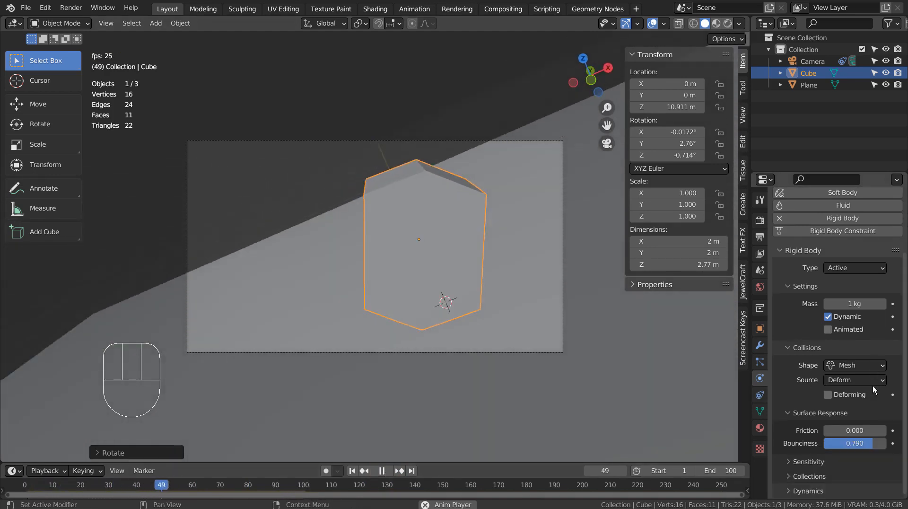
scroll(873, 385, up, 3)
scroll(873, 385, down, 3)
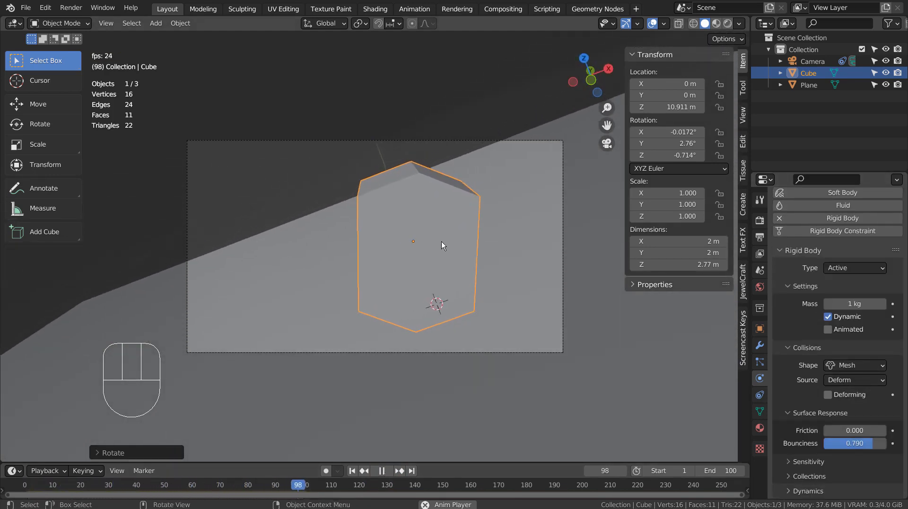
- Show the camera's constraints and test the Copy Location influence at 0 during playback, restoring it to 1
click(813, 60)
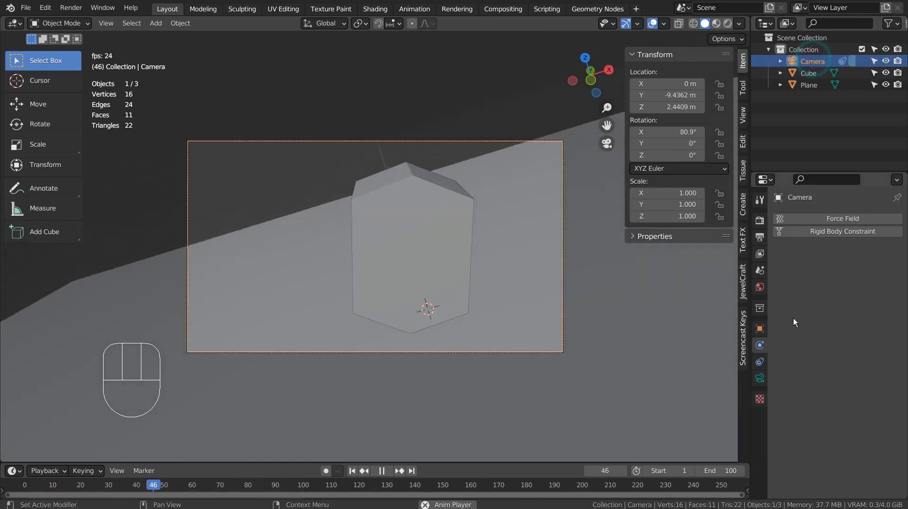
click(760, 362)
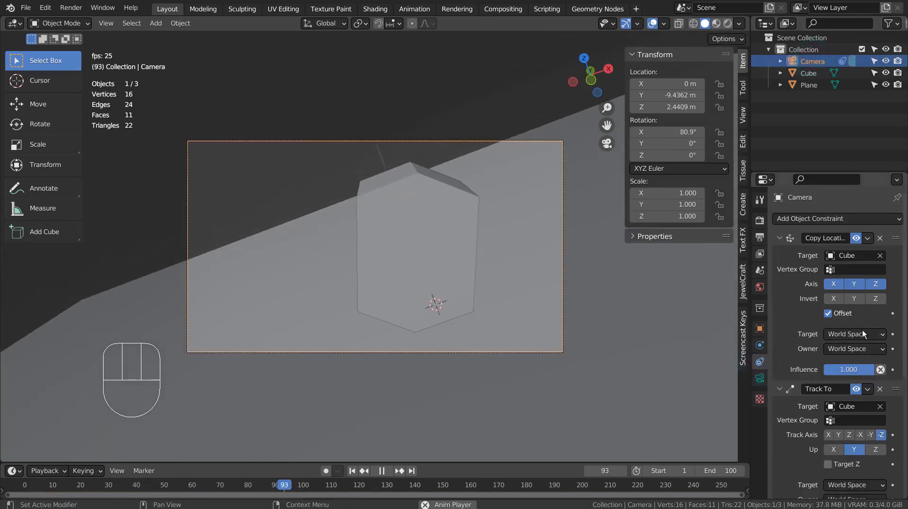
drag(855, 369, 804, 369)
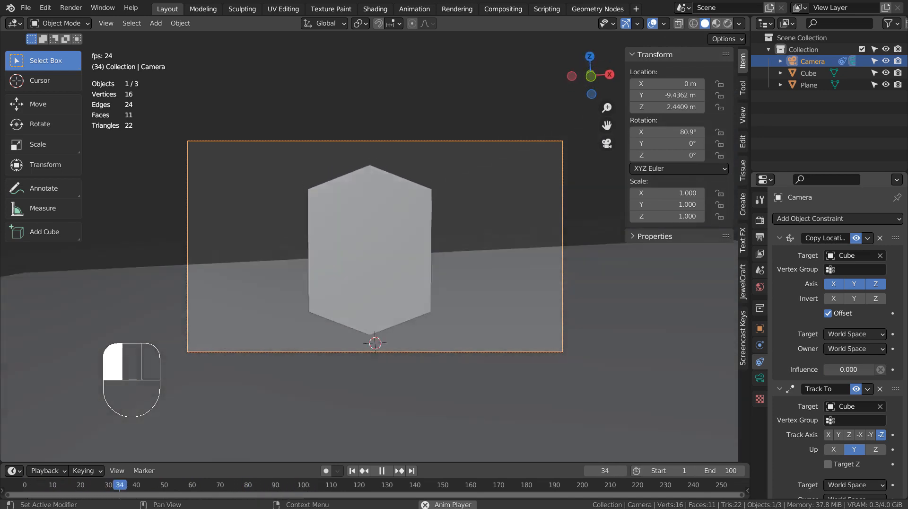
drag(826, 370, 875, 376)
- Test the camera's Track To and Copy Rotation constraints in turn at influence 0, restoring each to 1
scroll(870, 388, down, 6)
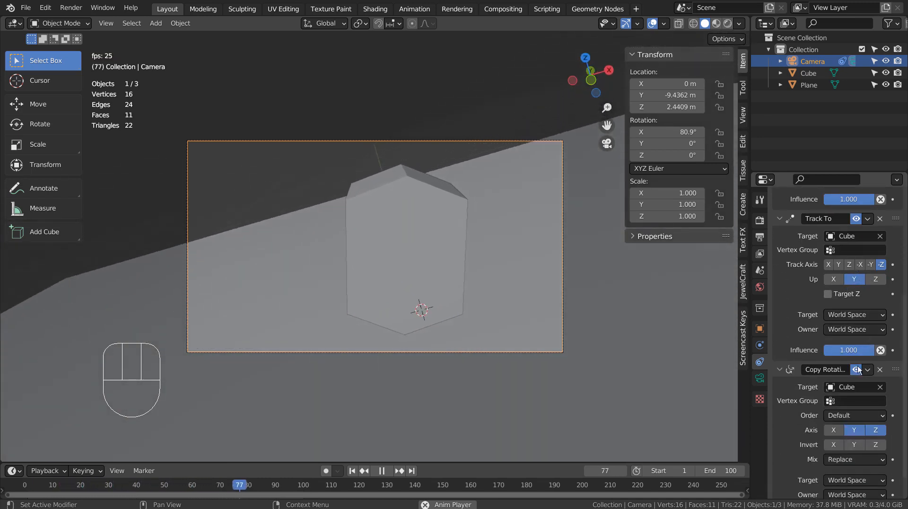
mouse_move(856, 350)
mouse_down()
mouse_move(805, 349)
mouse_move(858, 349)
mouse_up()
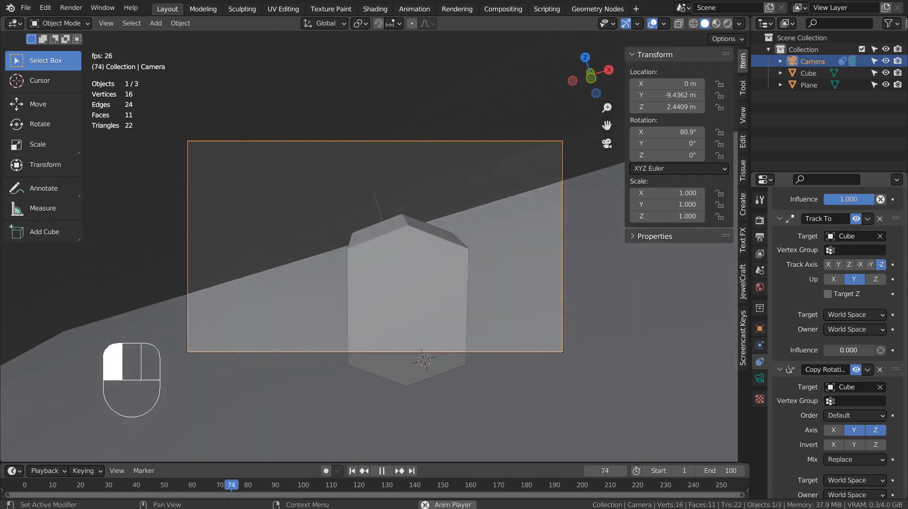
scroll(870, 355, down, 2)
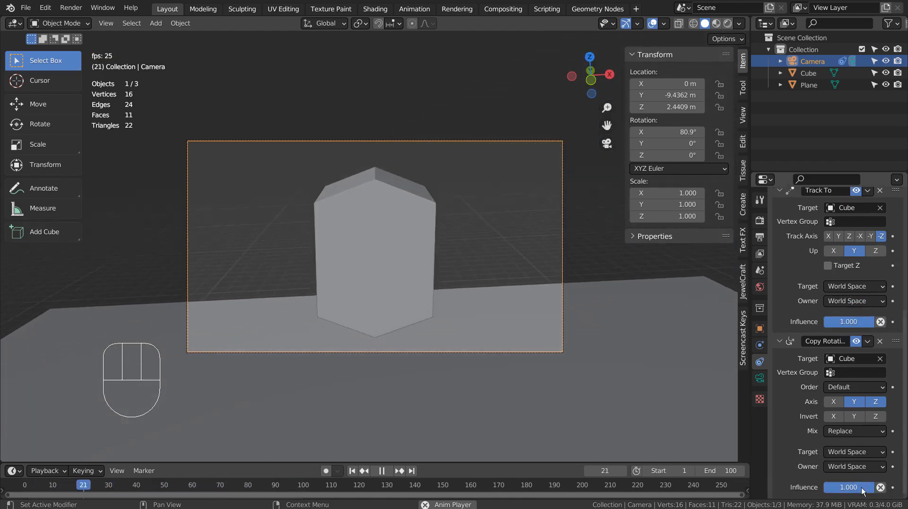
drag(861, 487, 817, 487)
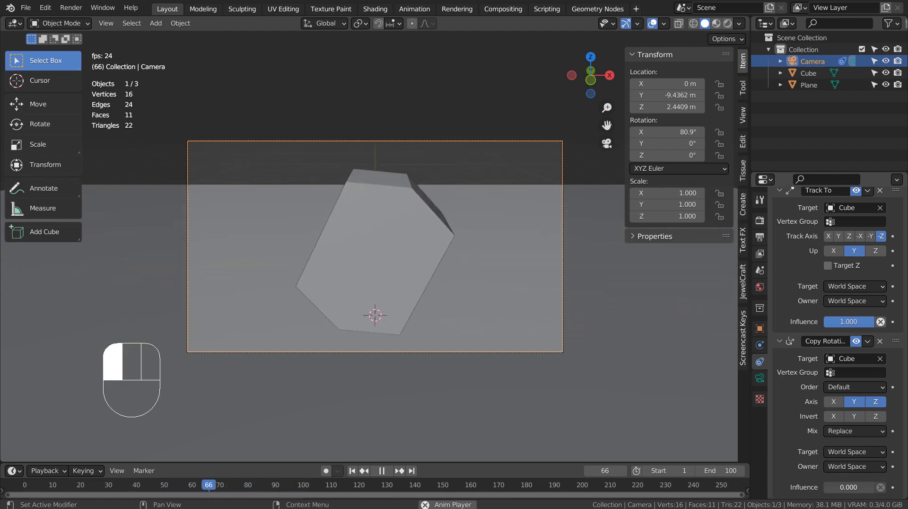
drag(824, 487, 875, 487)
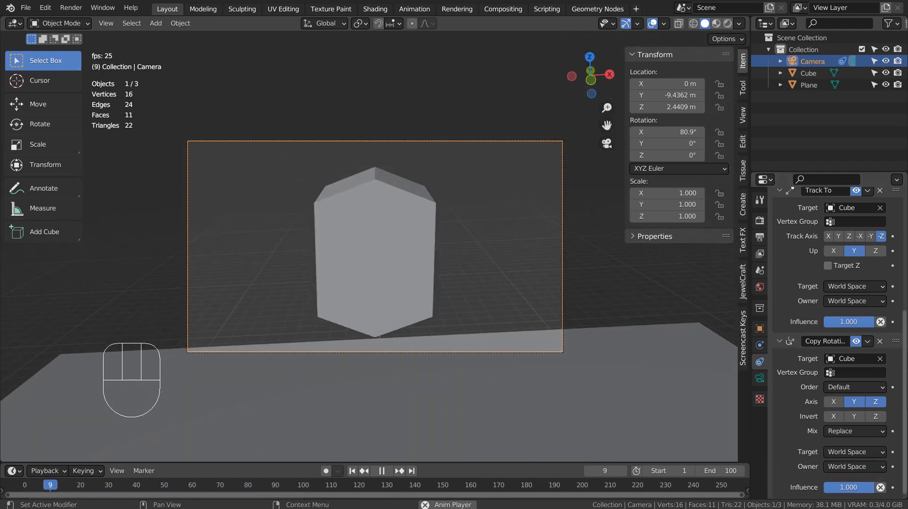
- Move the camera's Copy Rotation constraint above Track To and replay the drop from frame 1
drag(895, 340, 875, 393)
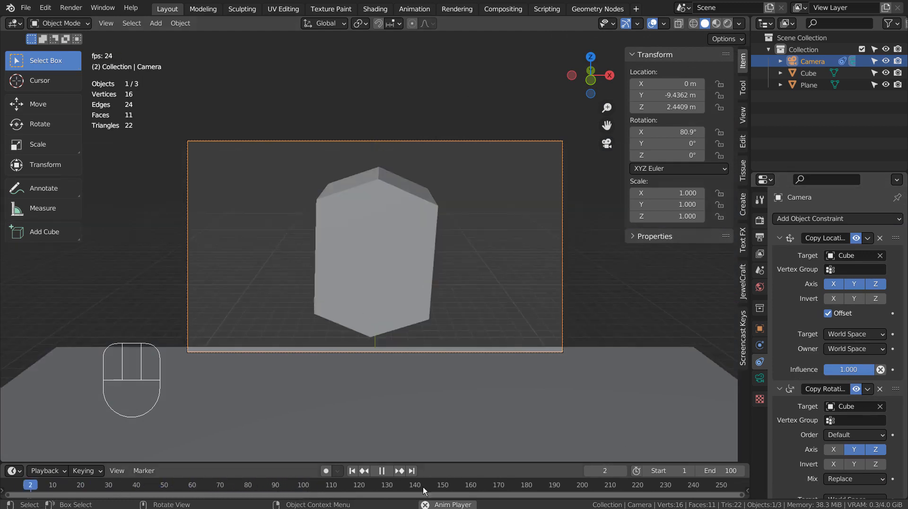
click(382, 470)
click(353, 470)
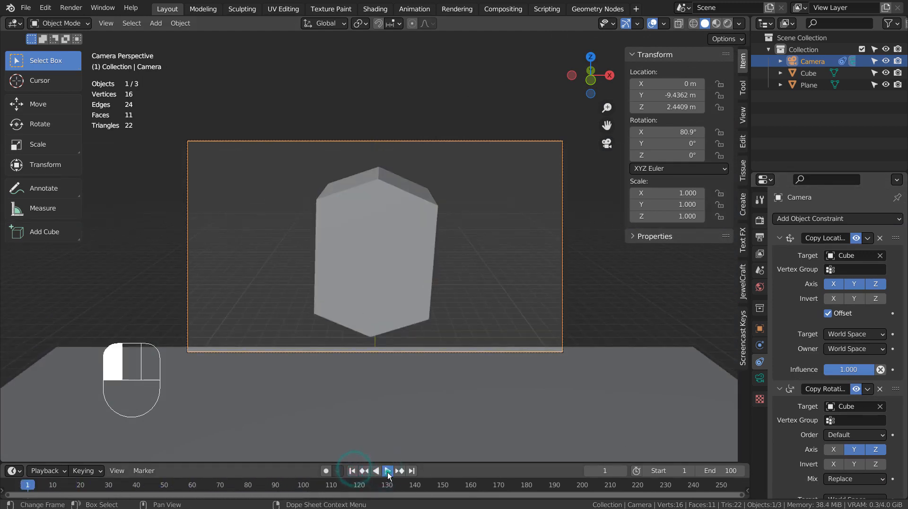
click(388, 471)
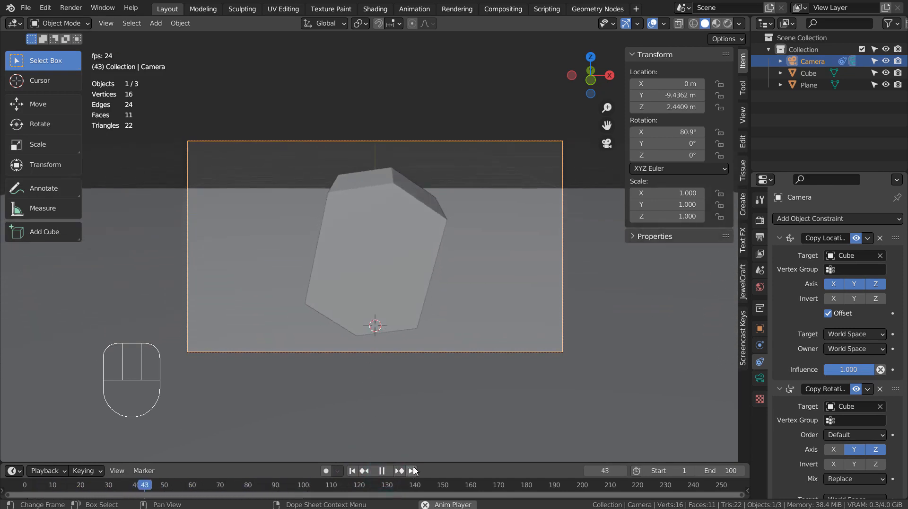
- Move the Copy Rotation constraint back below Track To in the camera's constraint stack
drag(894, 387, 896, 360)
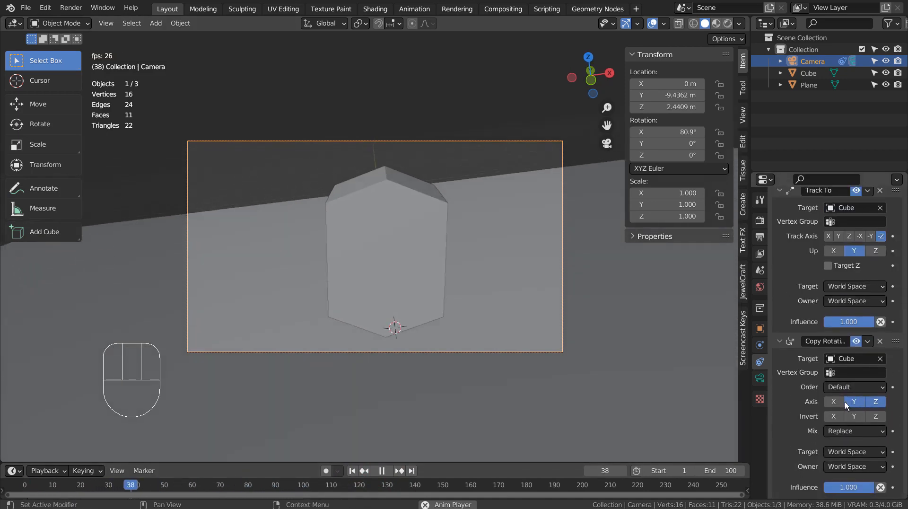
scroll(856, 404, up, 8)
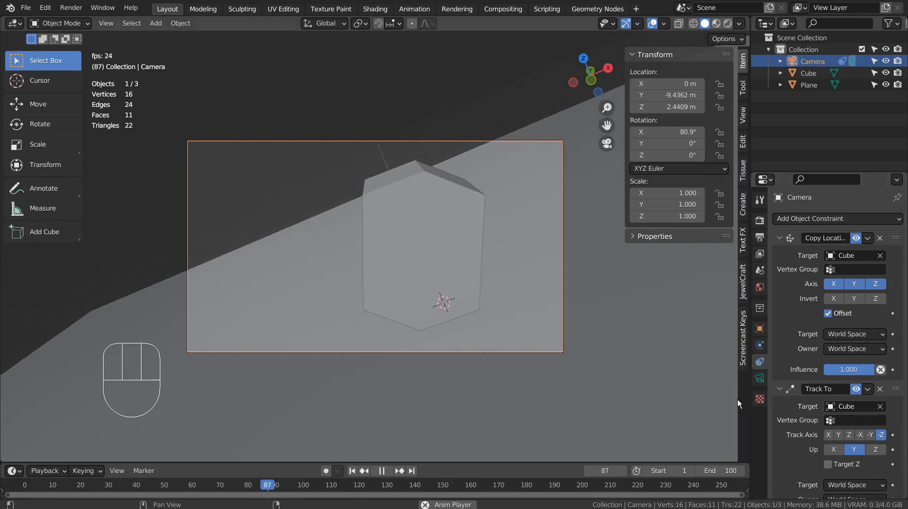